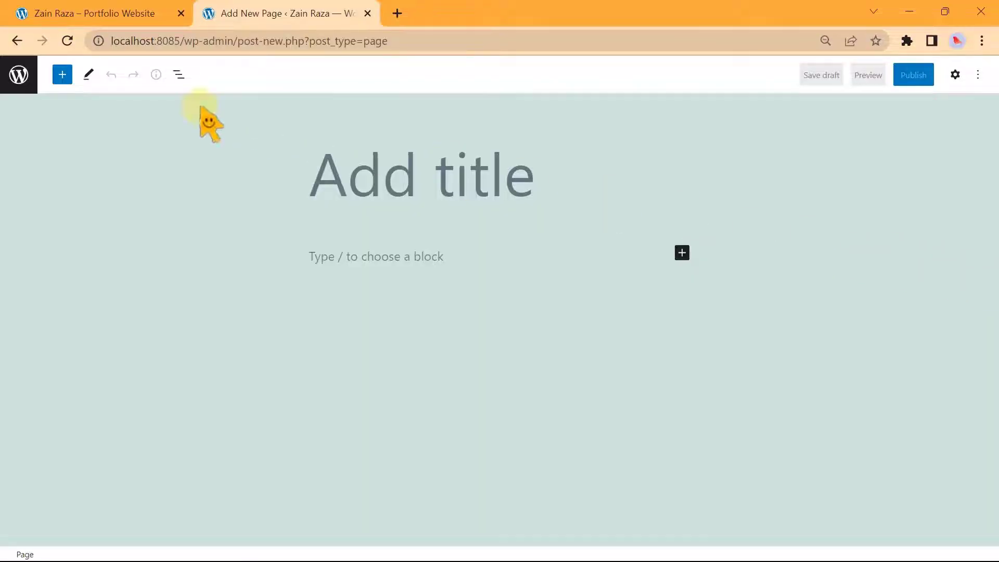
Step: Look through the available blocks for the new page, then show its page and block settings
left_click(62, 74)
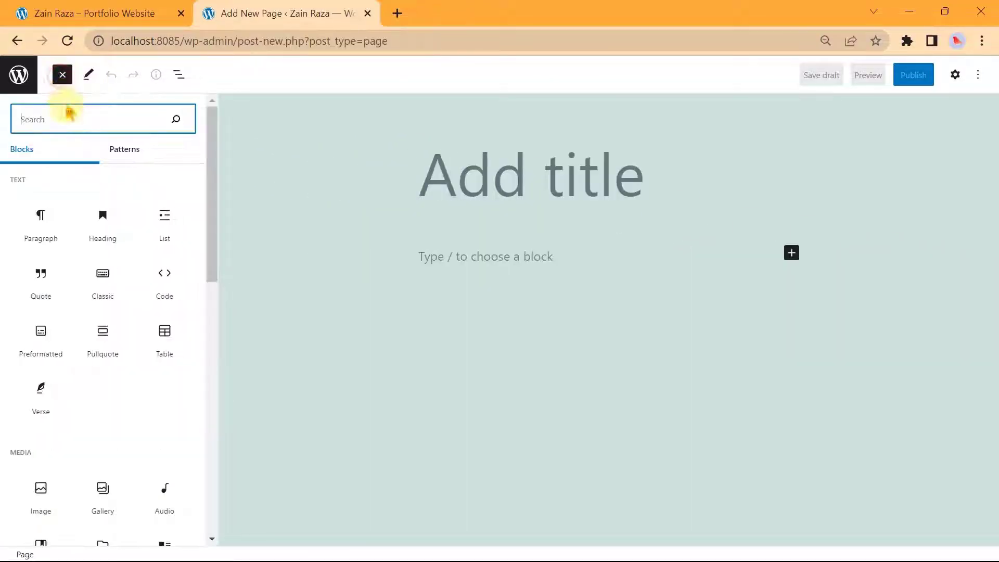
scroll(126, 367, "down", 4)
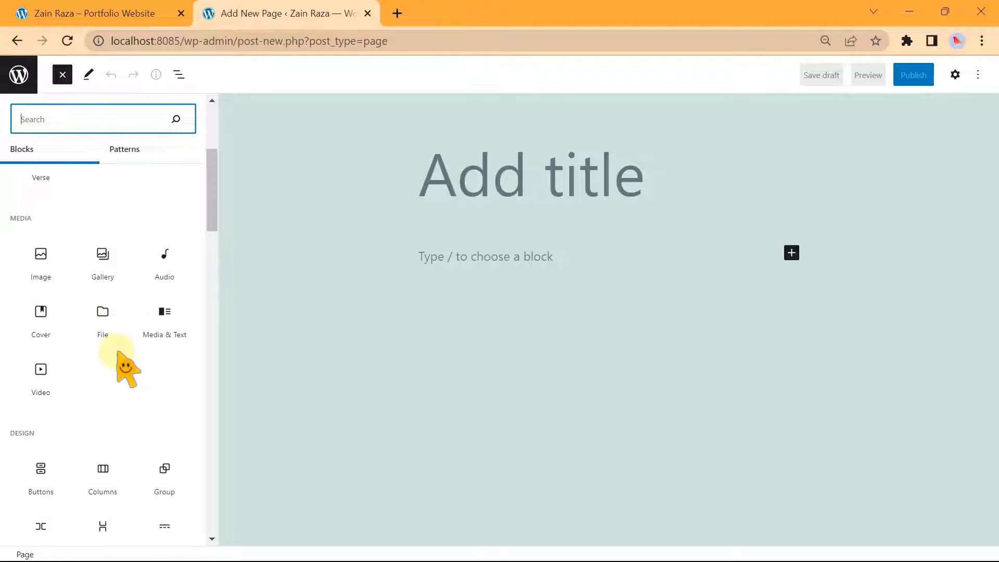
left_click(374, 256)
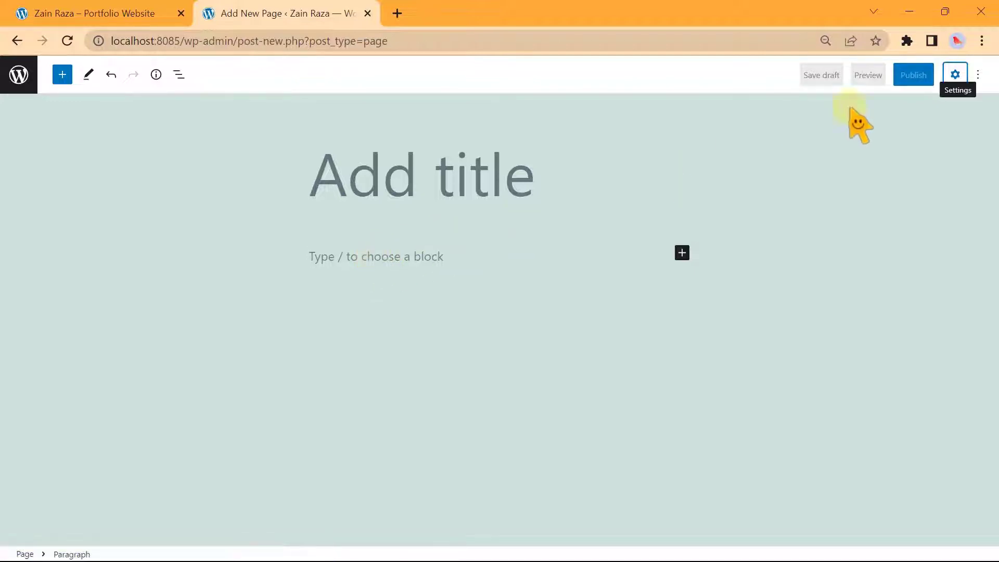
left_click(955, 74)
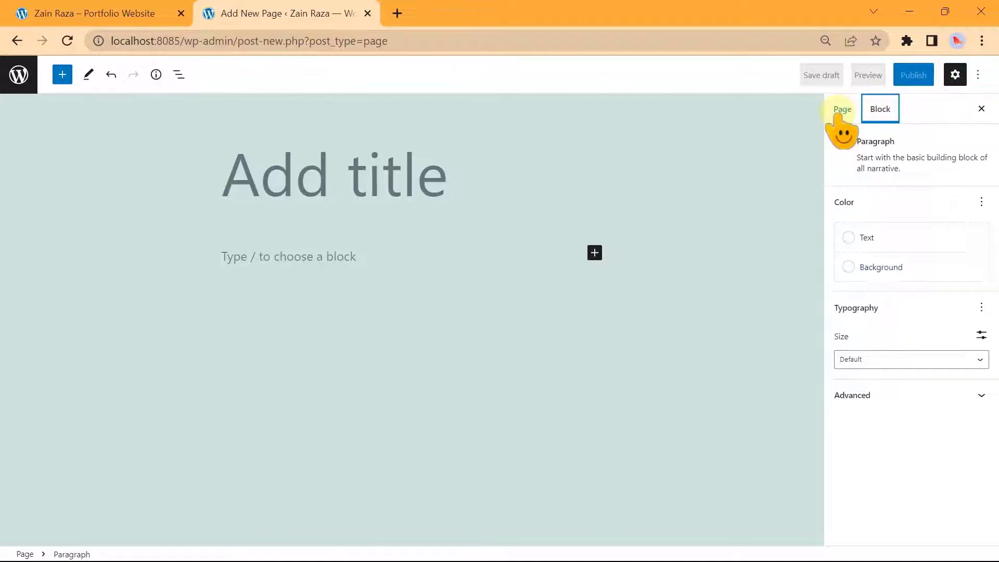
left_click(841, 110)
left_click(874, 109)
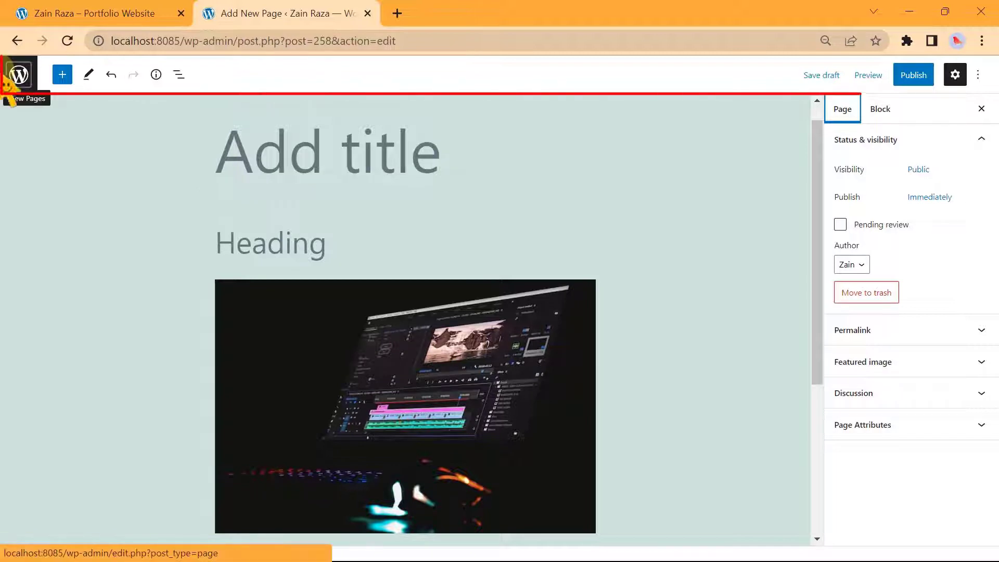
Step: Check the page's document details and outline, then show the list view of its blocks
left_click(90, 76)
left_click(155, 75)
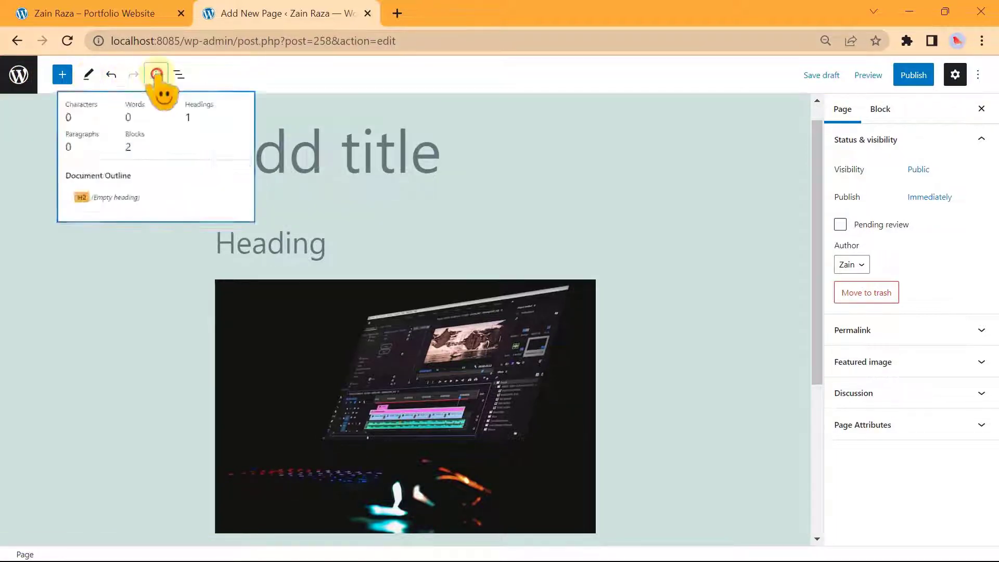
left_click(178, 75)
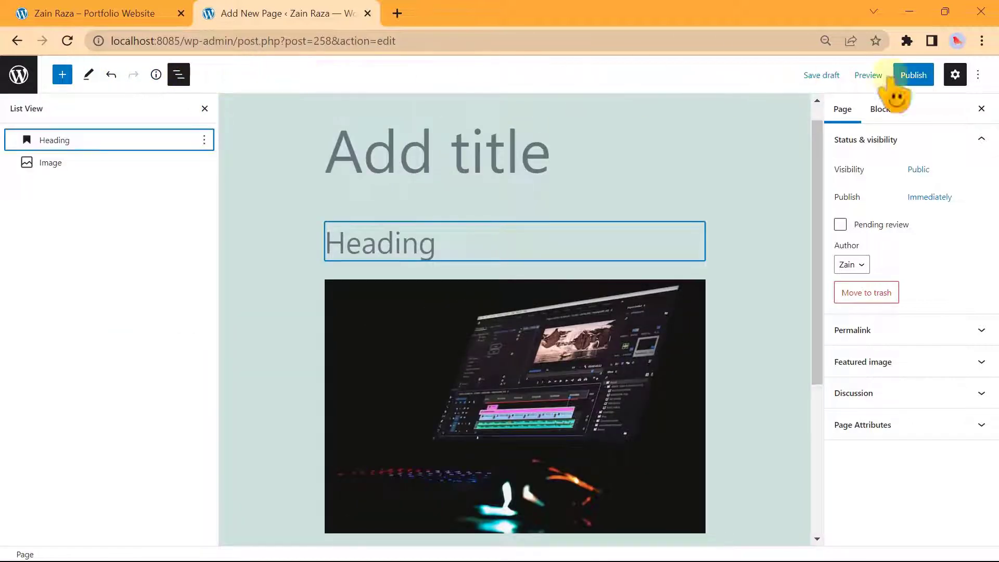
Step: Review the block editor's options and its Preferences, then close them without changing anything
left_click(978, 77)
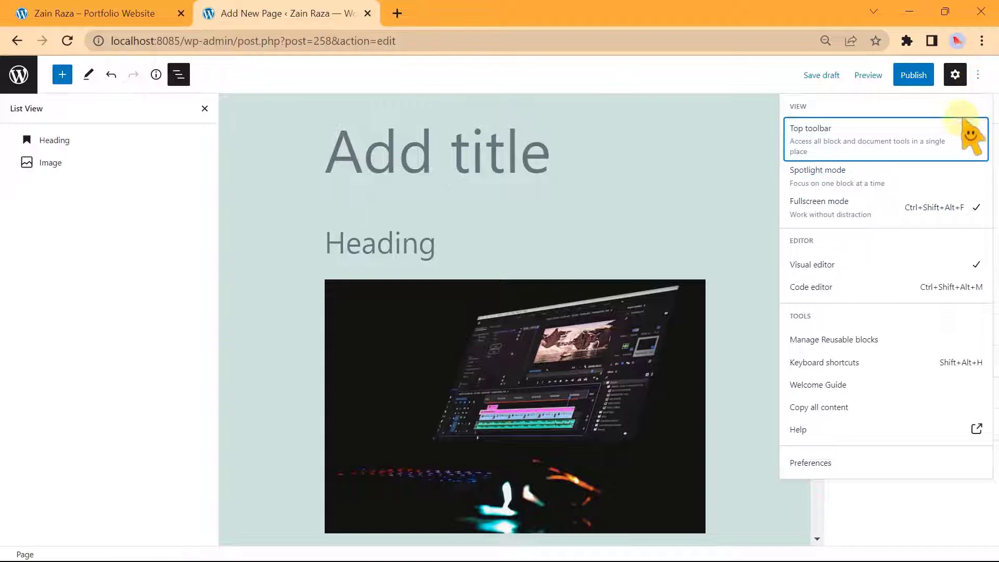
left_click(832, 463)
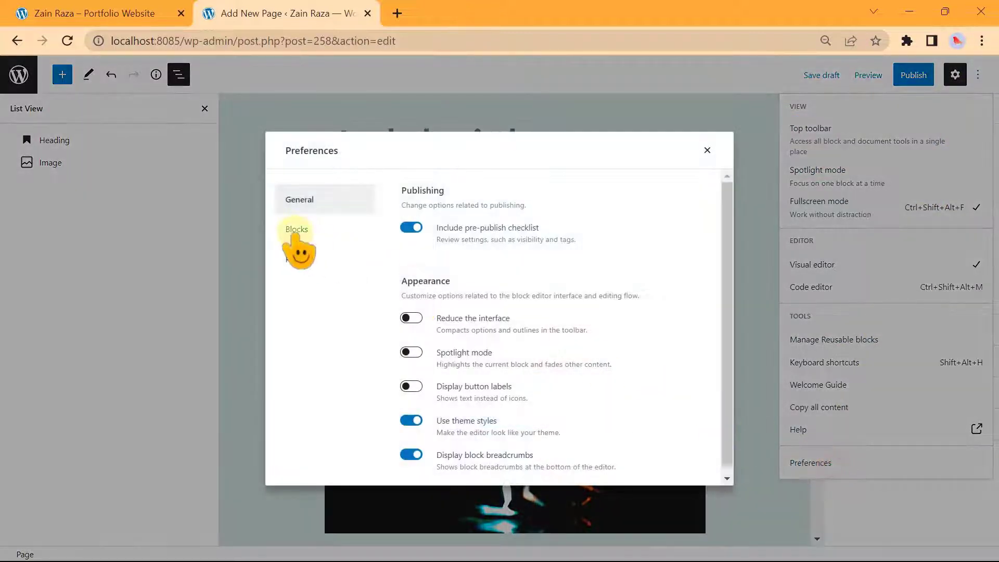
left_click(297, 260)
left_click(707, 150)
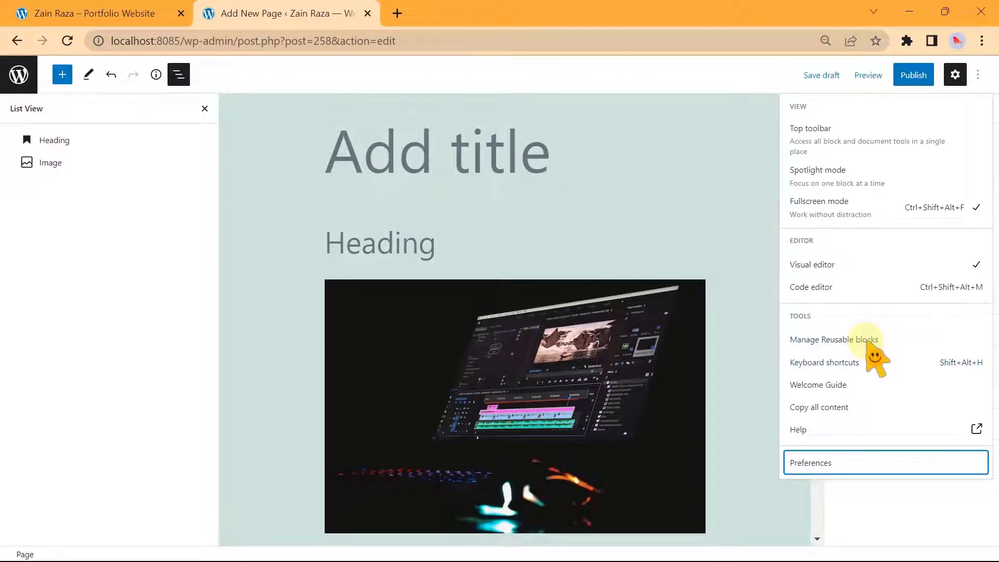
key("Escape")
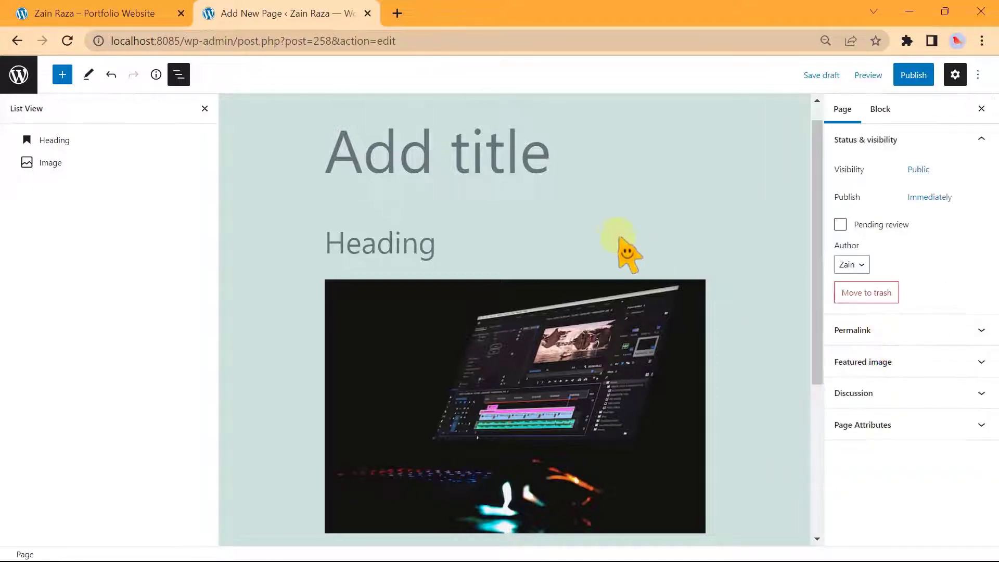
Step: Inspect the block settings of the image and of the heading above it
left_click(458, 327)
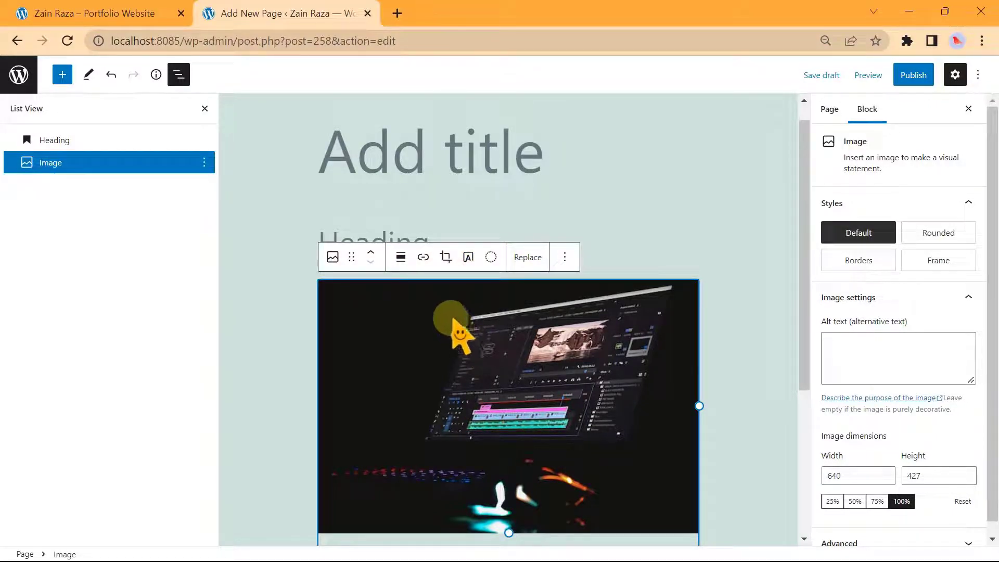
left_click(401, 239)
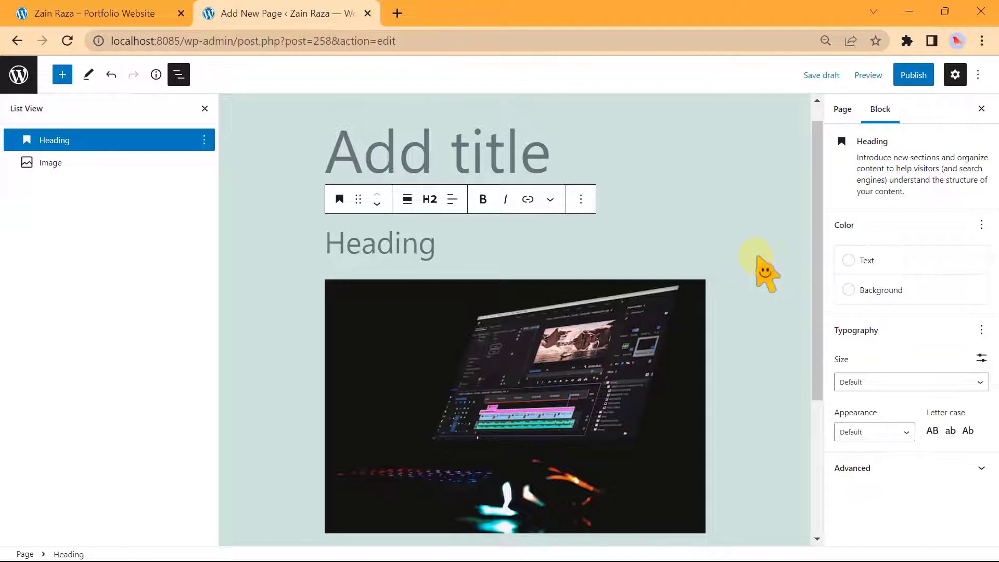
Step: View the finished portfolio website in full screen, examining its hero banner and services section, then leave full screen
left_click(111, 12)
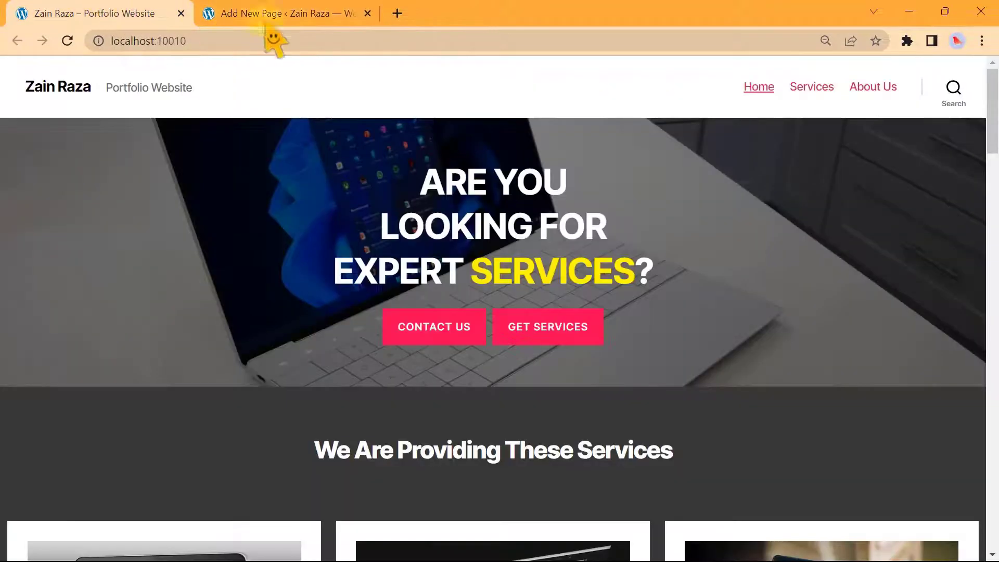
key("F11")
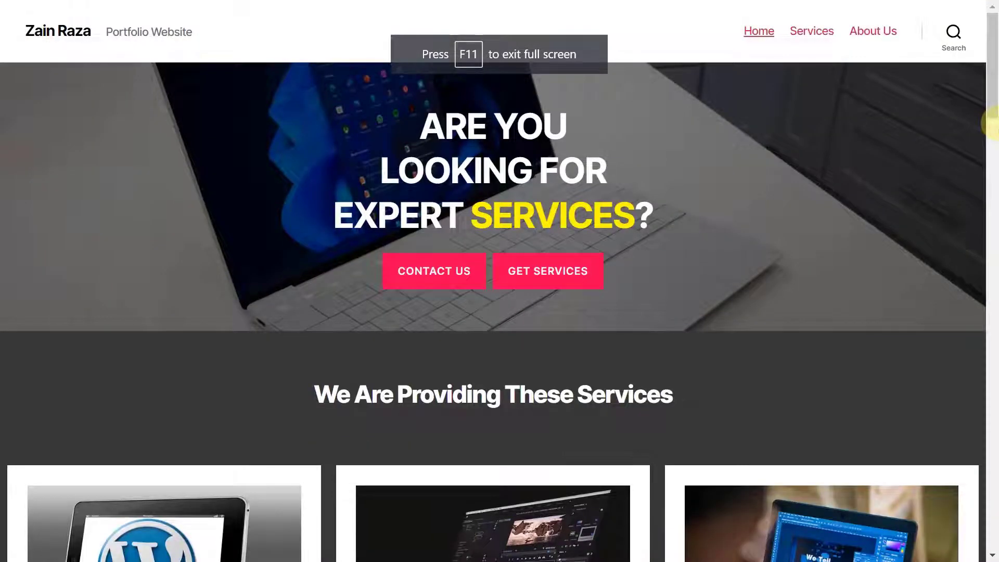
scroll(991, 123, "down", 6)
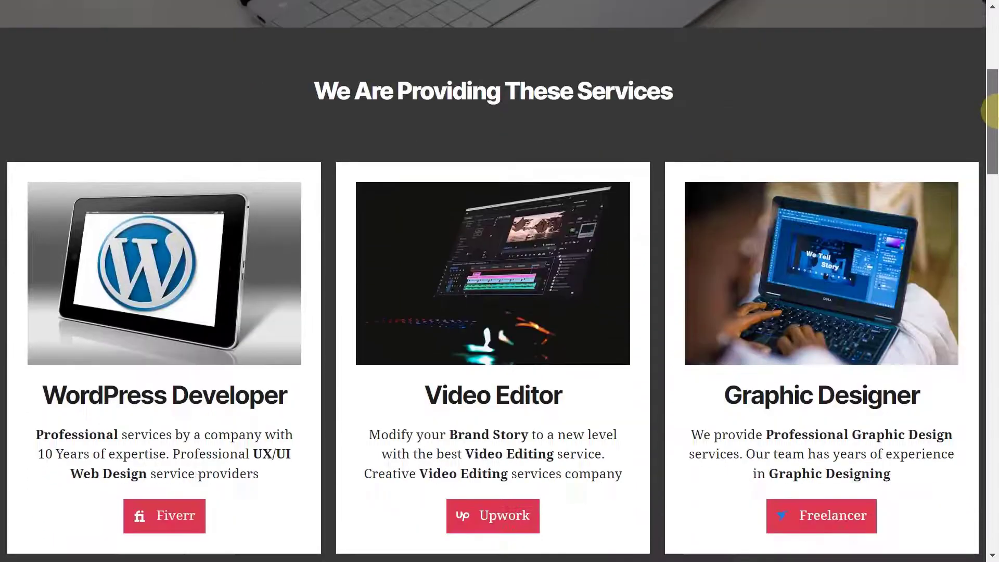
left_click_drag(992, 111, 984, 18)
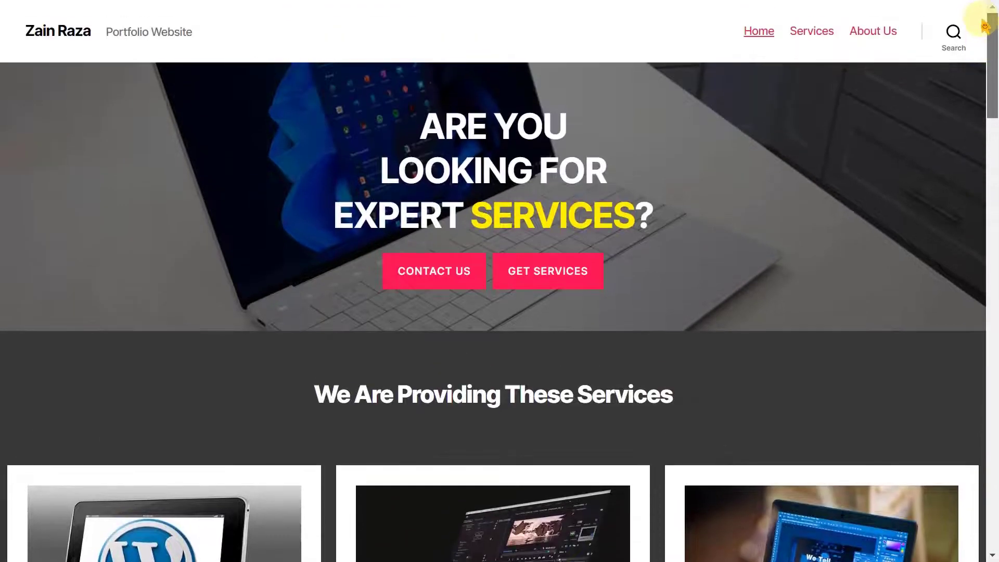
key("F11")
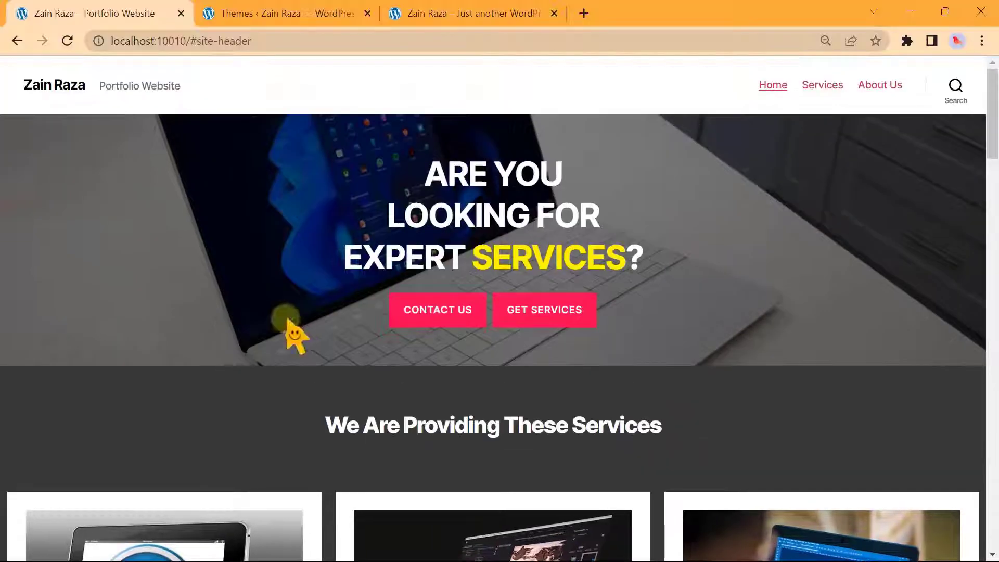
Step: View the localhost:8085 site's current homepage, then open the Dashboard of its WordPress admin
left_click(416, 13)
left_click(276, 14)
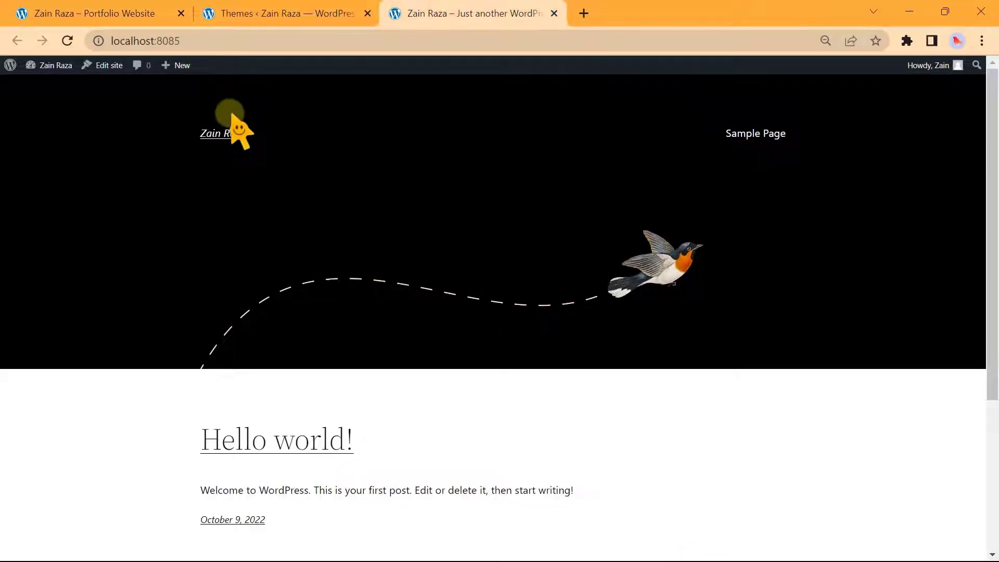
left_click(37, 90)
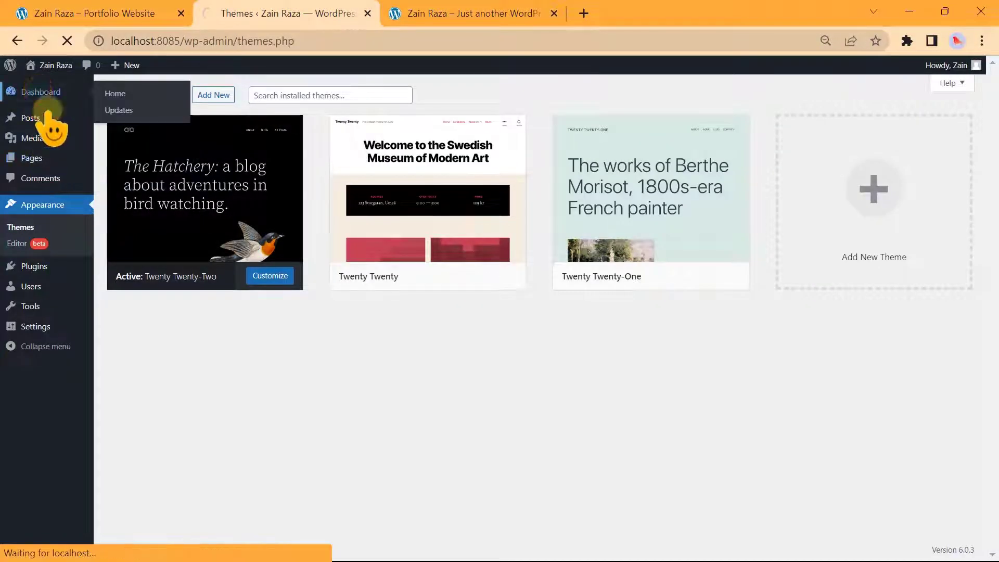
mouse_move(69, 240)
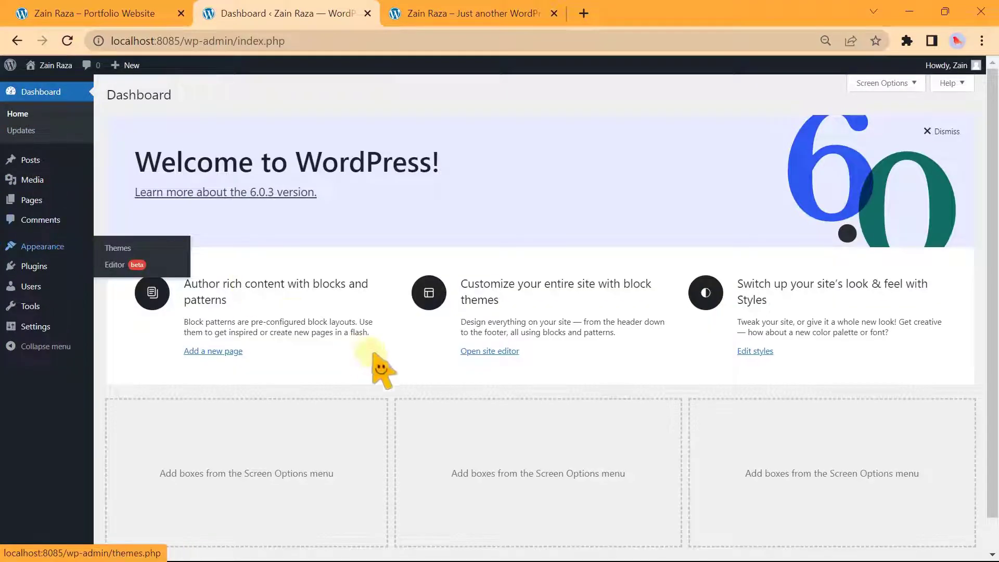
Step: Check the Apache and MySQL modules in XAMPP Control Panel, then examine the localhost:8085 and wp-admin parts of the dashboard address
left_click(575, 554)
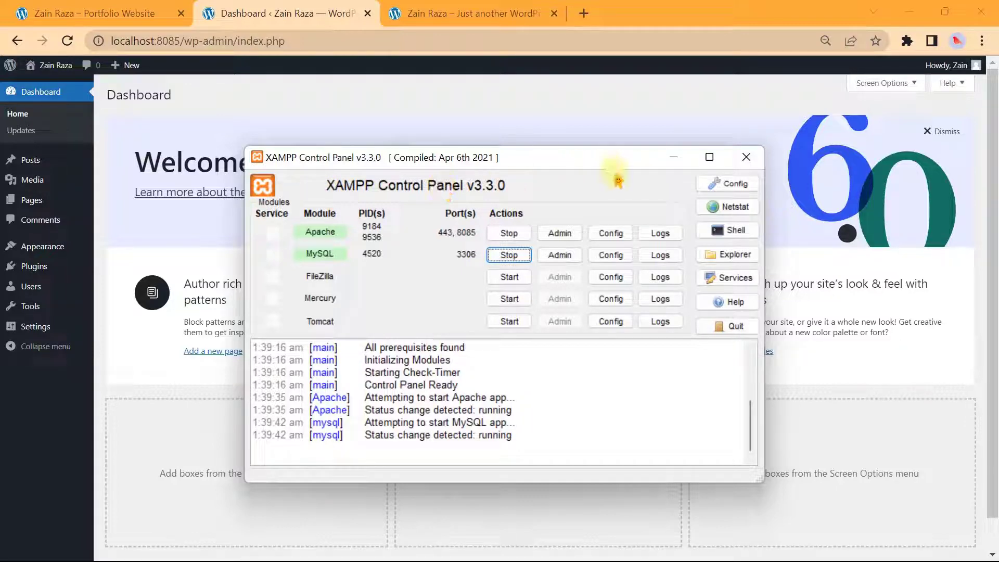
left_click(674, 158)
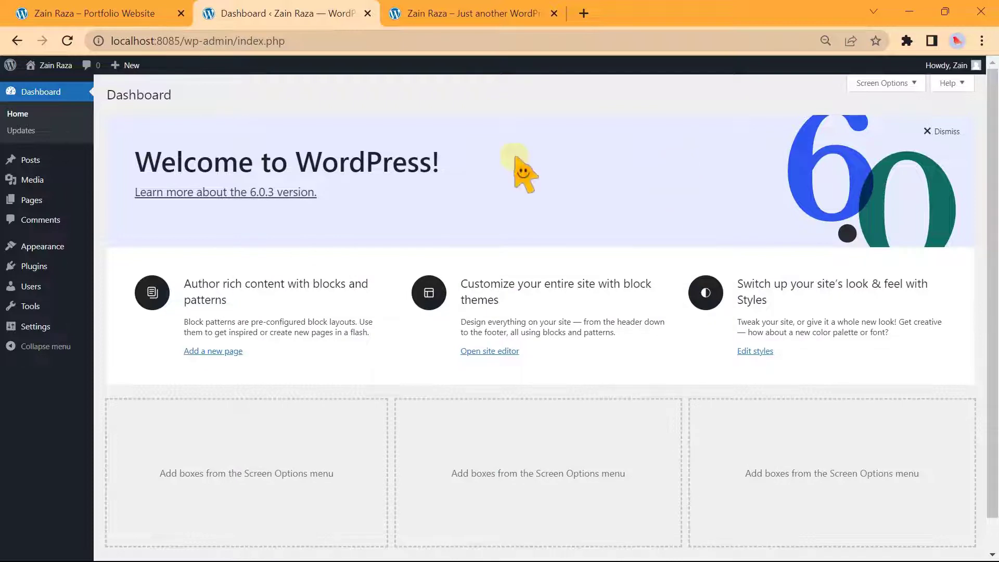
left_click(179, 42)
left_click_drag(180, 42, 111, 42)
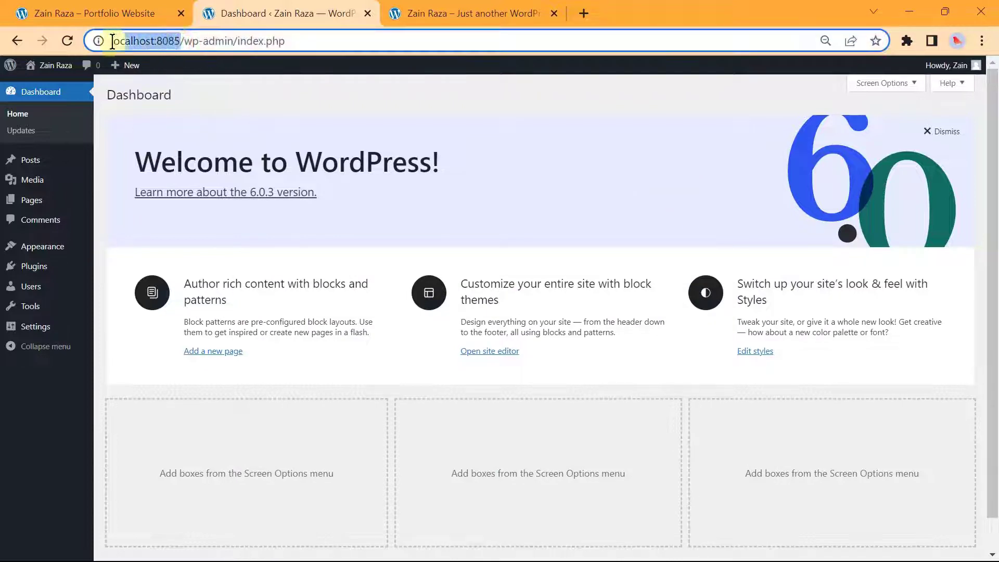
left_click_drag(183, 42, 235, 42)
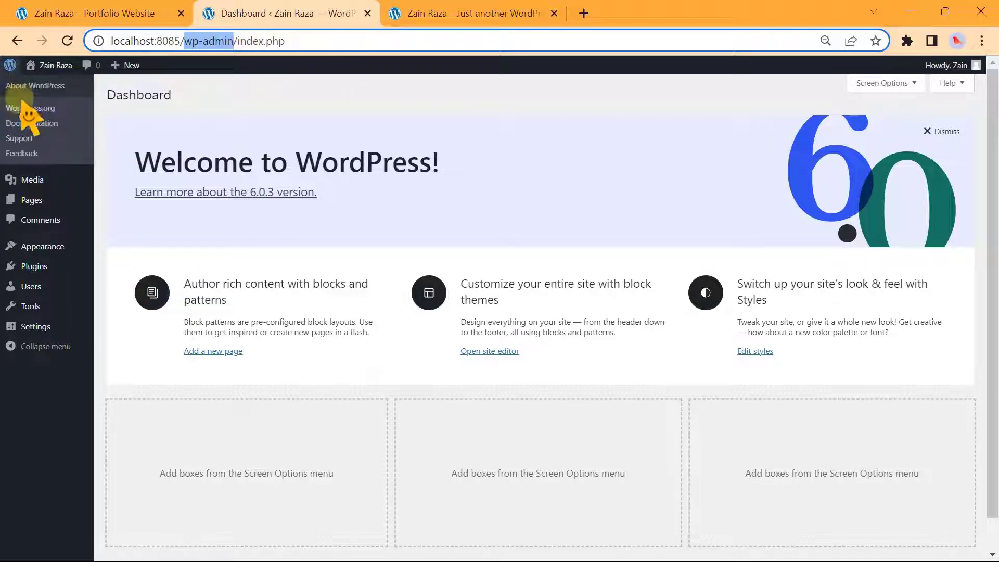
Step: Reset the page zoom to 100% and look over the local site's homepage
left_click(826, 41)
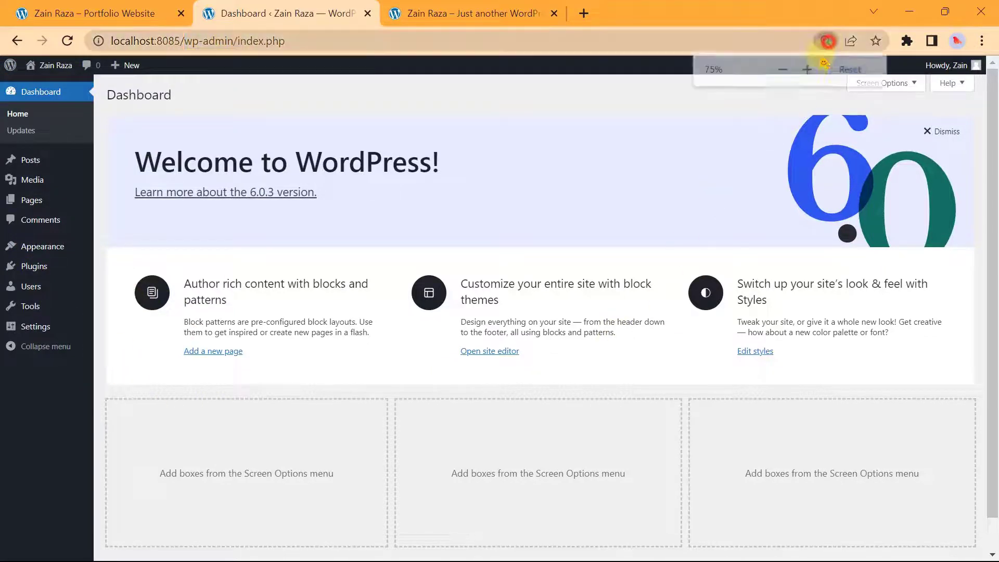
left_click(850, 70)
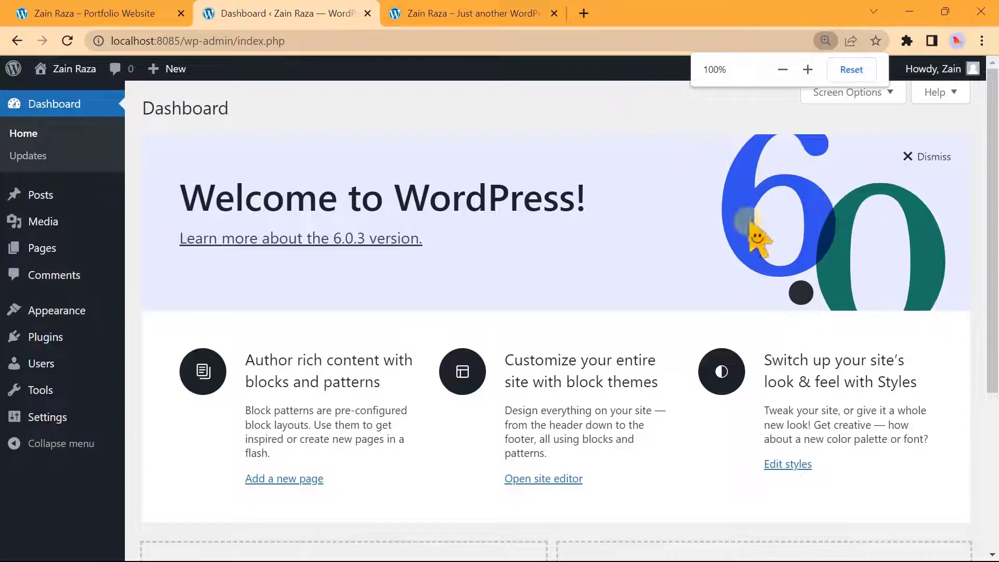
left_click(479, 13)
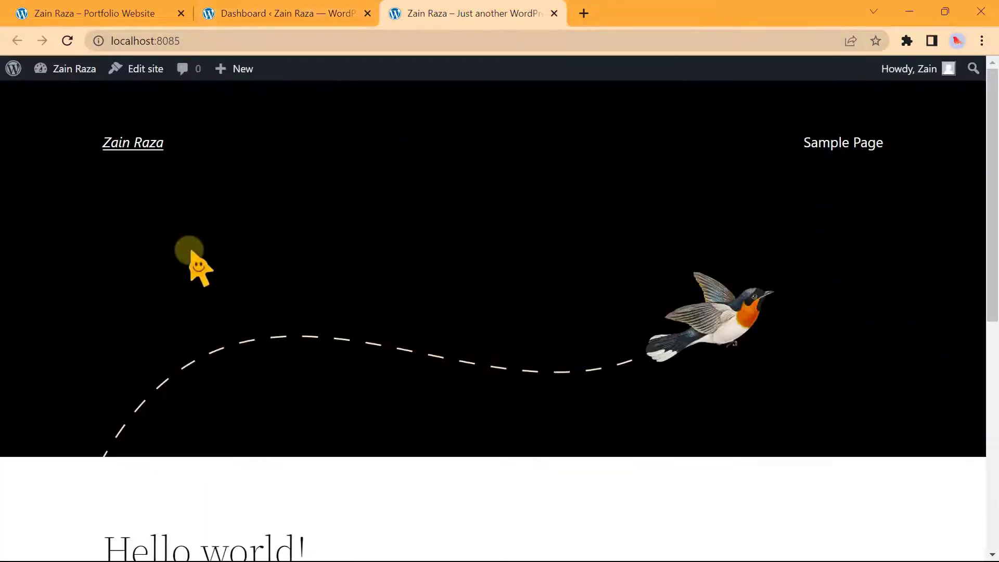
scroll(401, 375, "down", 4)
scroll(401, 372, "up", 4)
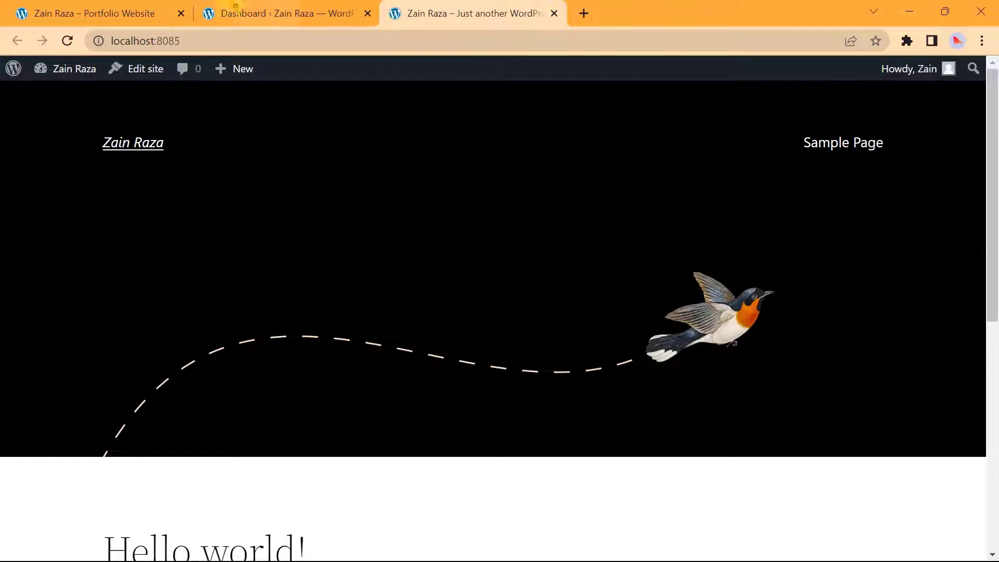
Step: Activate the Twenty Twenty-One theme from the site's installed themes
left_click(257, 12)
mouse_move(65, 313)
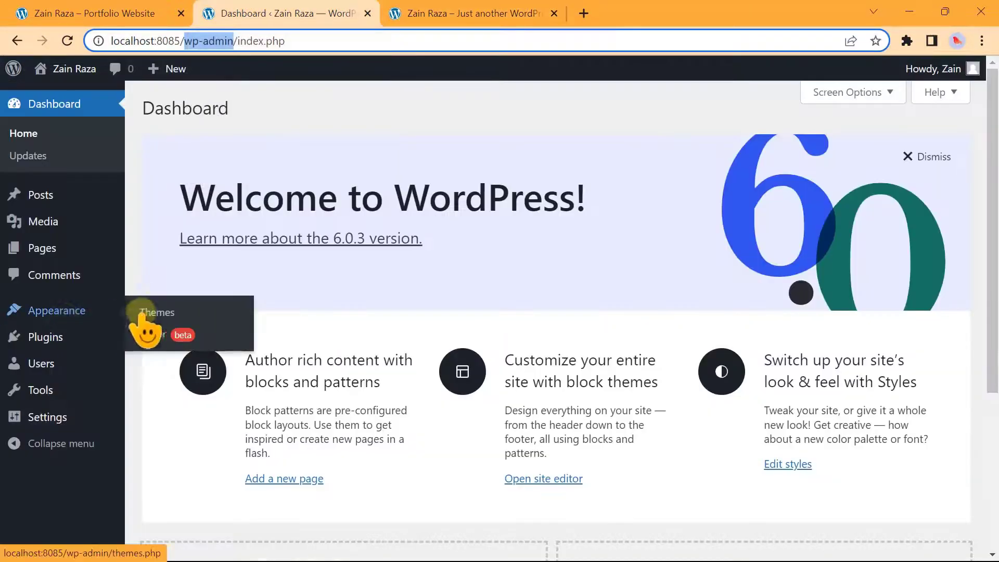
left_click(155, 313)
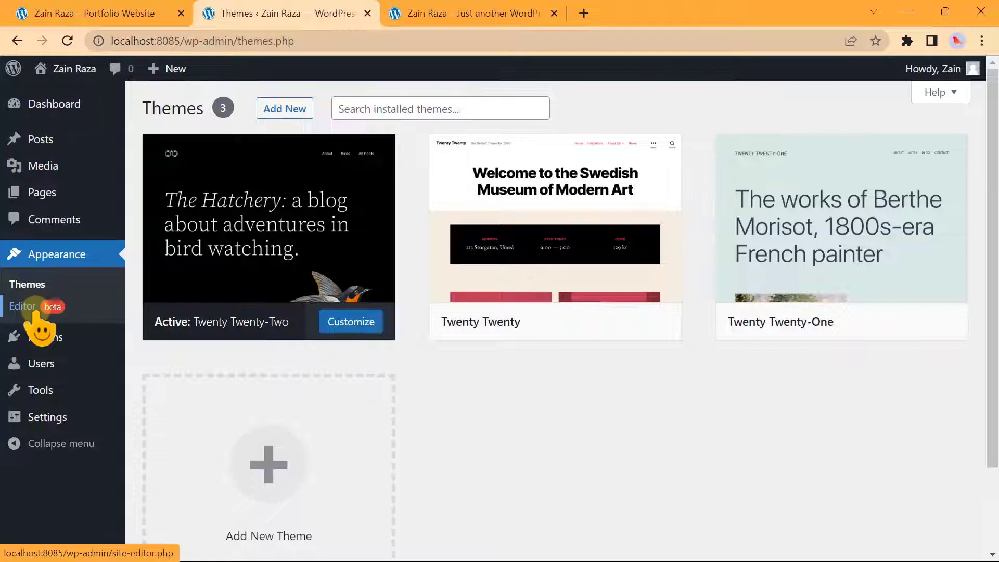
left_click(847, 322)
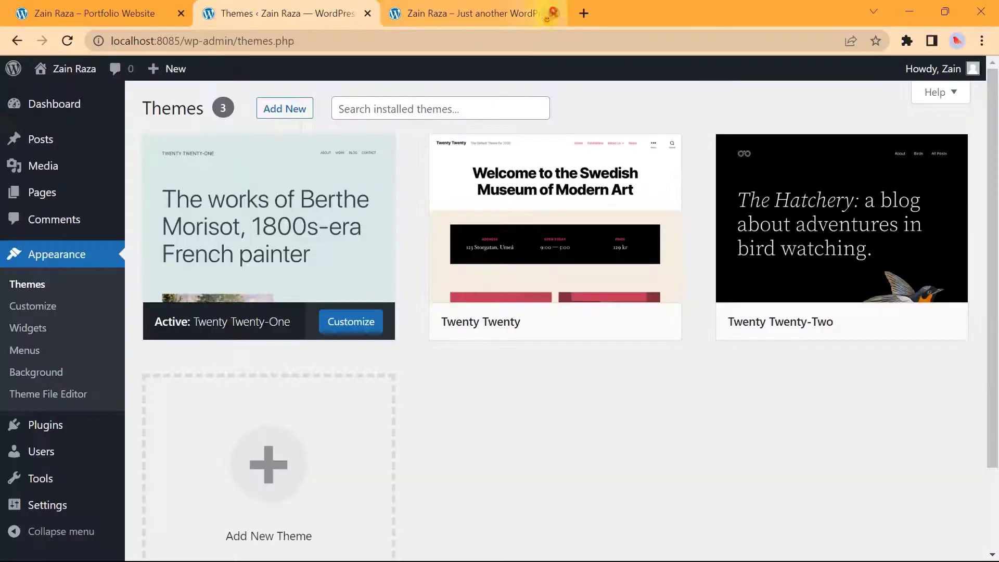
Step: Visit the site in a new tab and examine the homepage in the newly activated theme
mouse_move(70, 70)
right_click(66, 98)
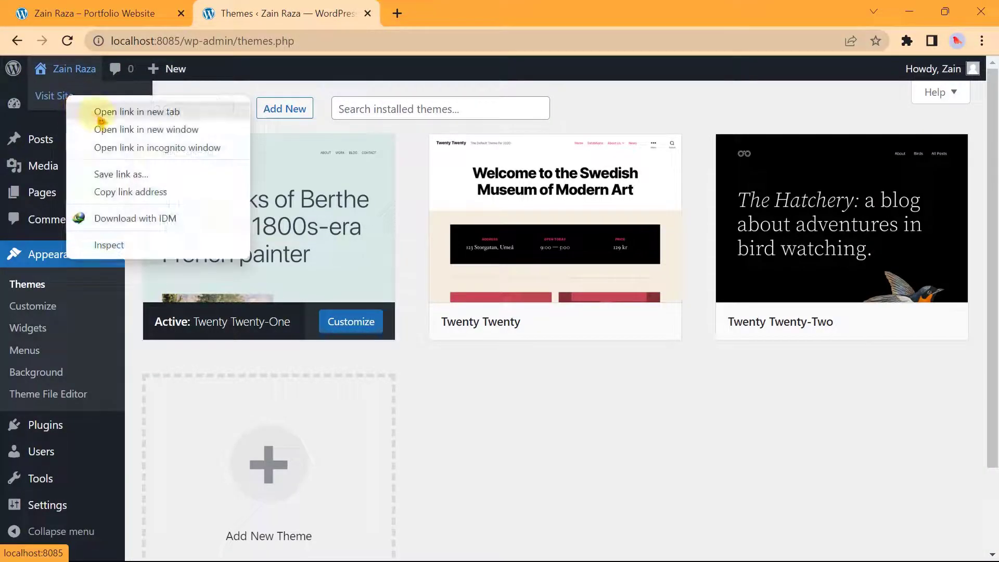
left_click(104, 109)
left_click(419, 12)
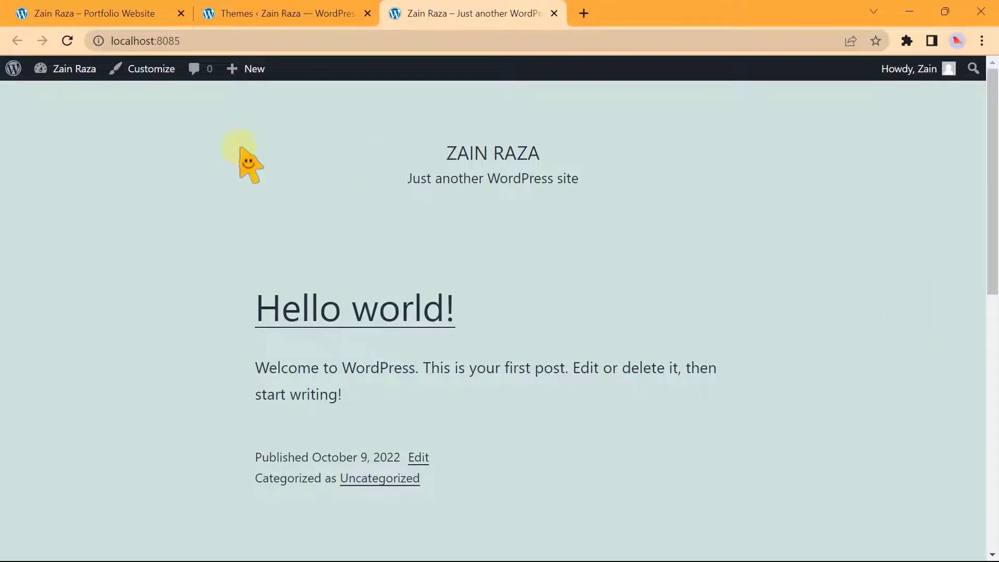
left_click_drag(125, 121, 656, 453)
left_click(654, 445)
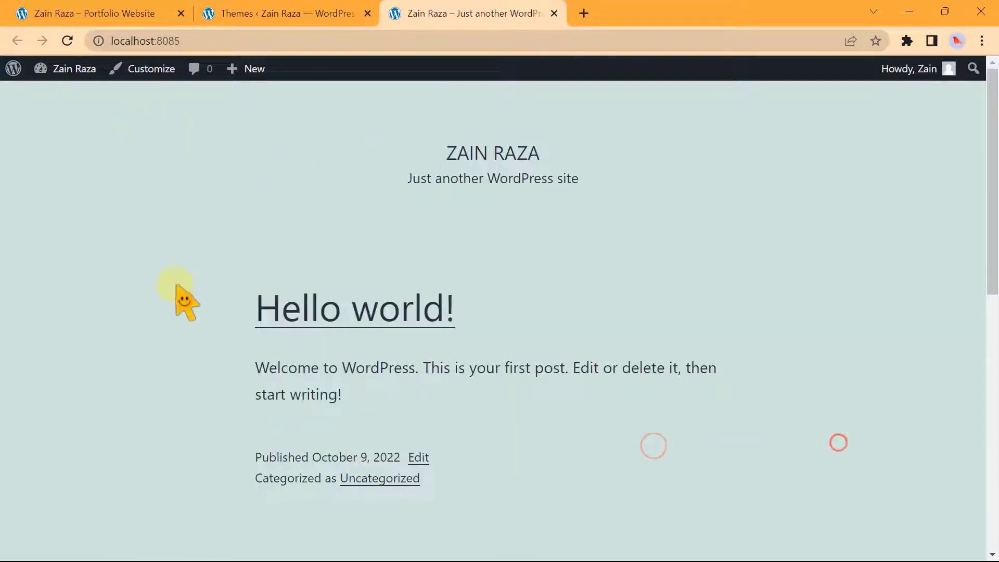
Step: Examine the site title and the "Hello world!" post on the homepage, checking them against the active theme on the Themes page
left_click_drag(221, 304, 501, 394)
left_click(501, 394)
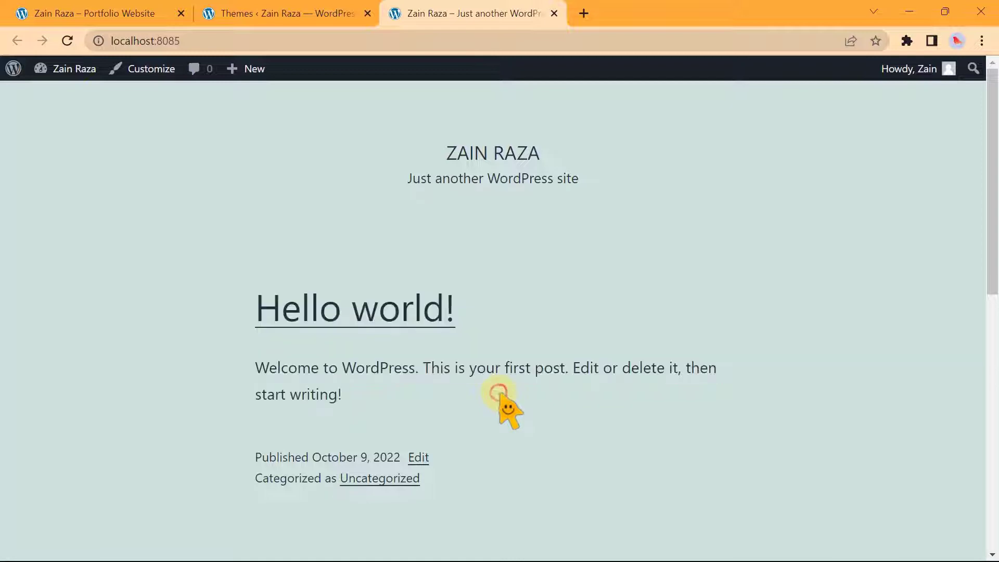
mouse_move(440, 152)
left_mouse_down()
mouse_move(543, 151)
mouse_move(463, 160)
mouse_move(449, 152)
left_mouse_up()
left_click(444, 154)
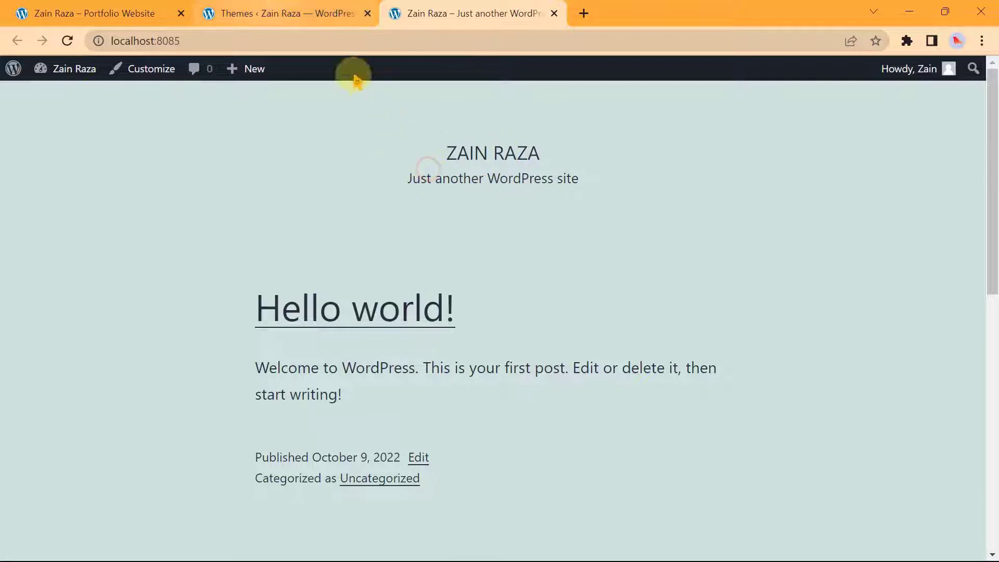
left_click(308, 18)
key("ctrl+Tab")
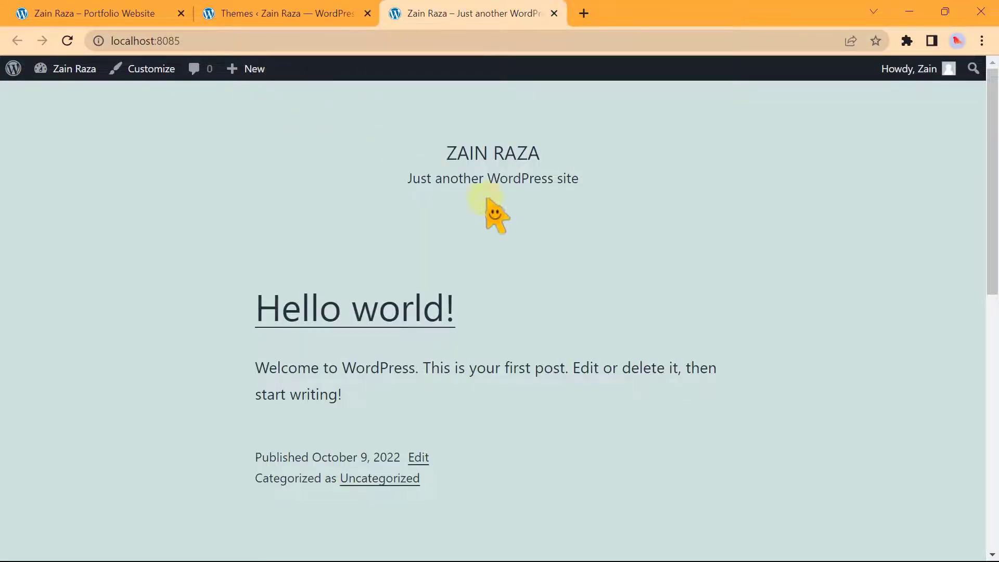
scroll(708, 336, "down", 1)
scroll(707, 333, "up", 1)
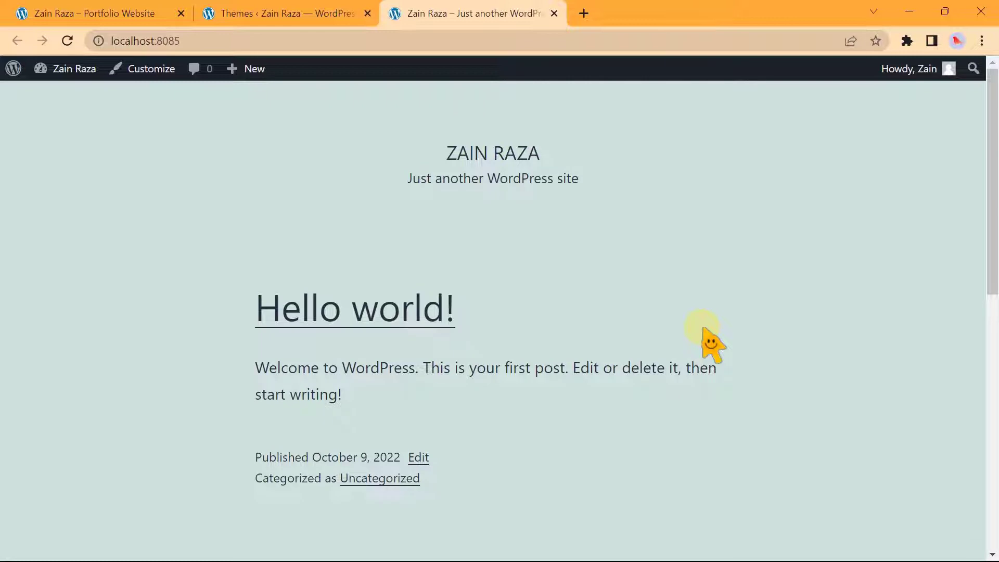
left_click(288, 10)
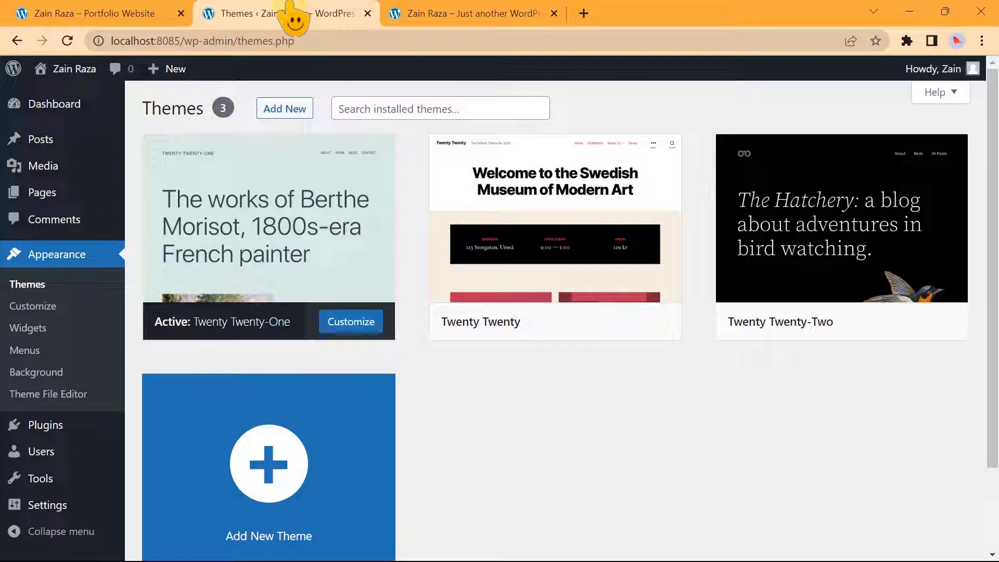
left_click(446, 13)
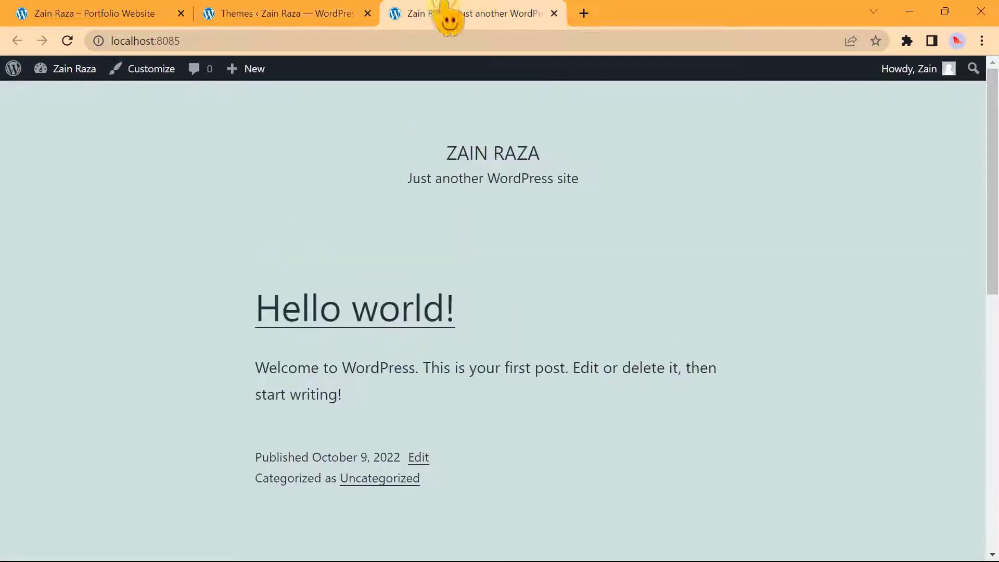
scroll(526, 242, "down", 3)
scroll(526, 242, "up", 5)
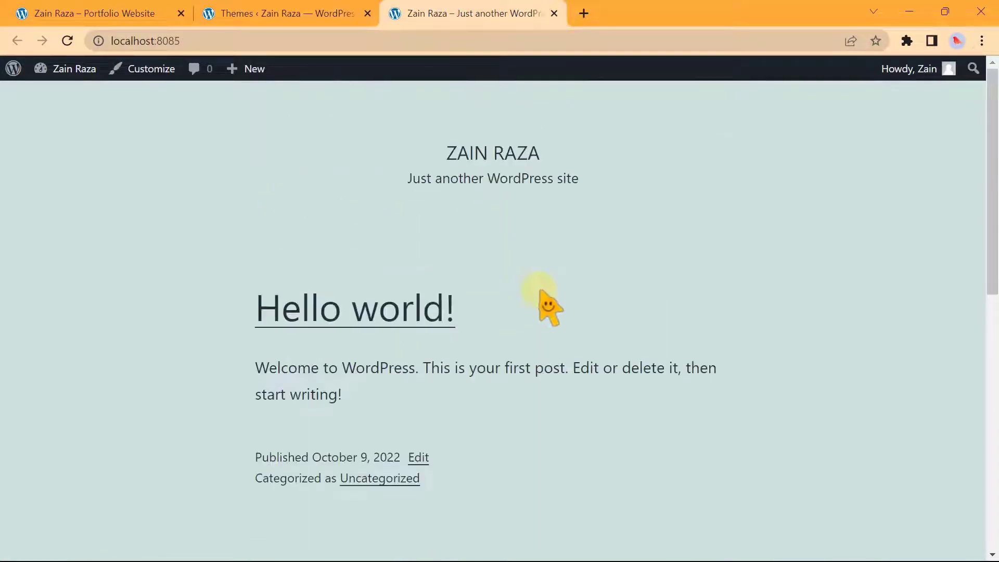
Step: Add a new page titled "Home" from the site's dashboard and publish it
left_click(283, 6)
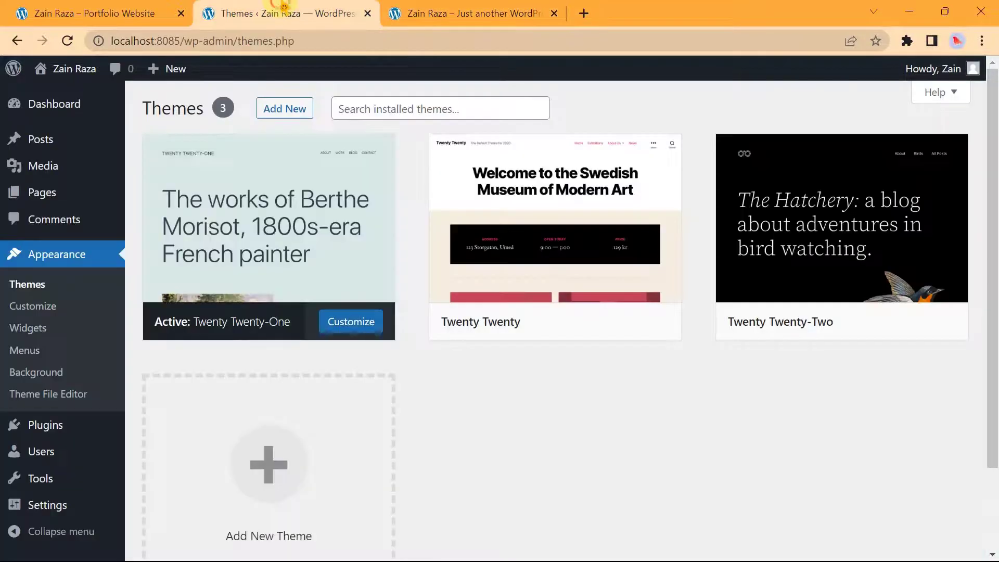
mouse_move(41, 190)
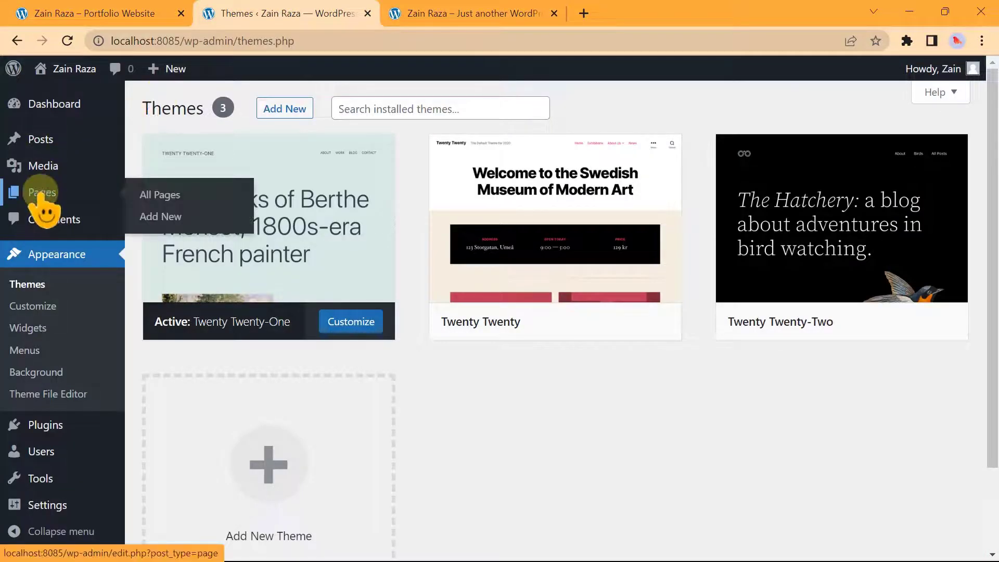
left_click(165, 223)
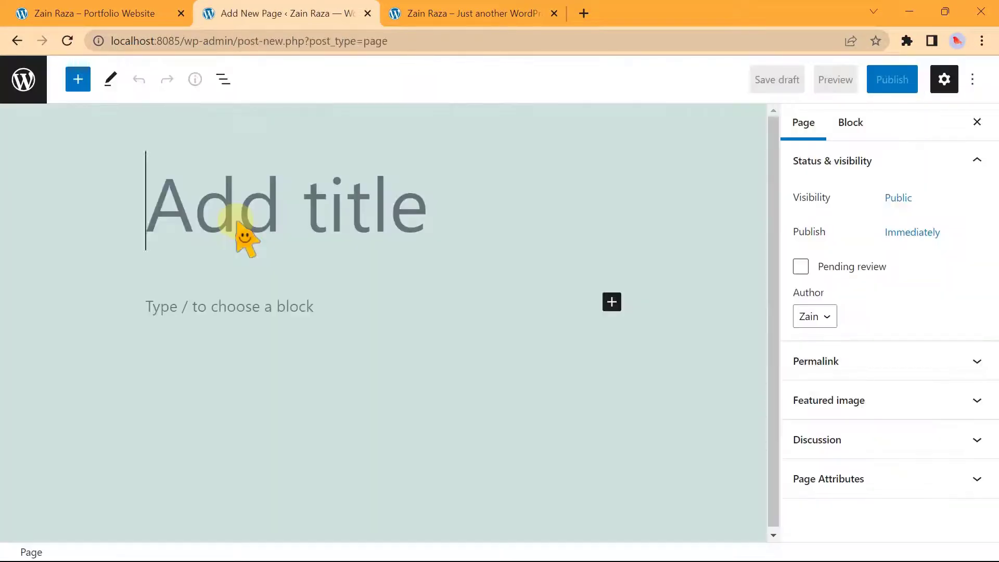
type("H")
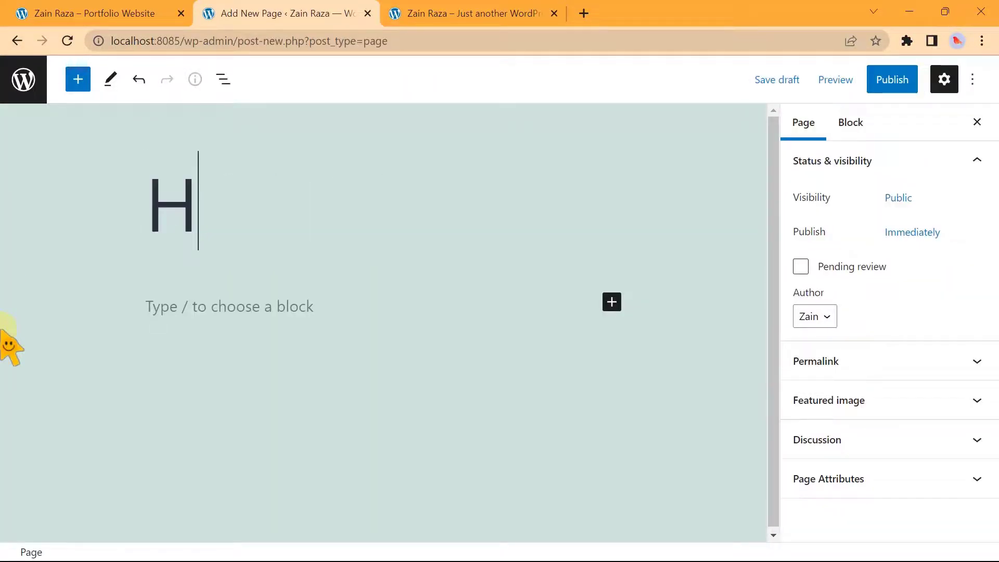
type("ome")
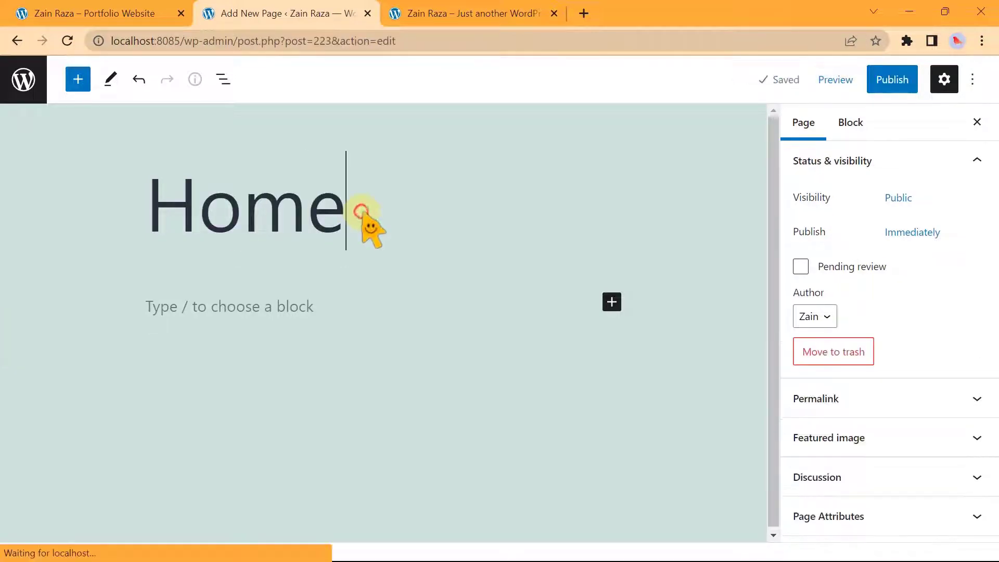
left_click(885, 83)
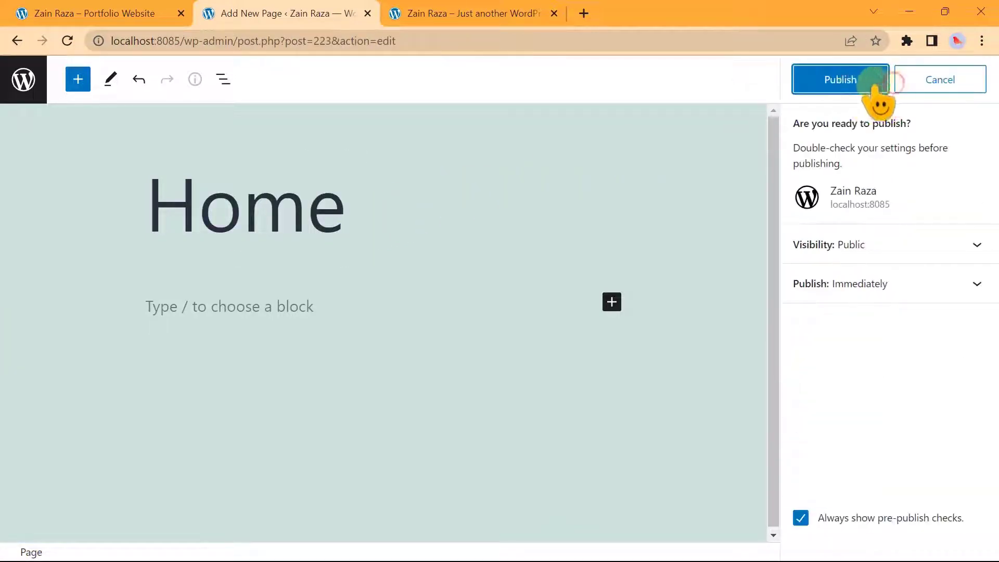
left_click(841, 80)
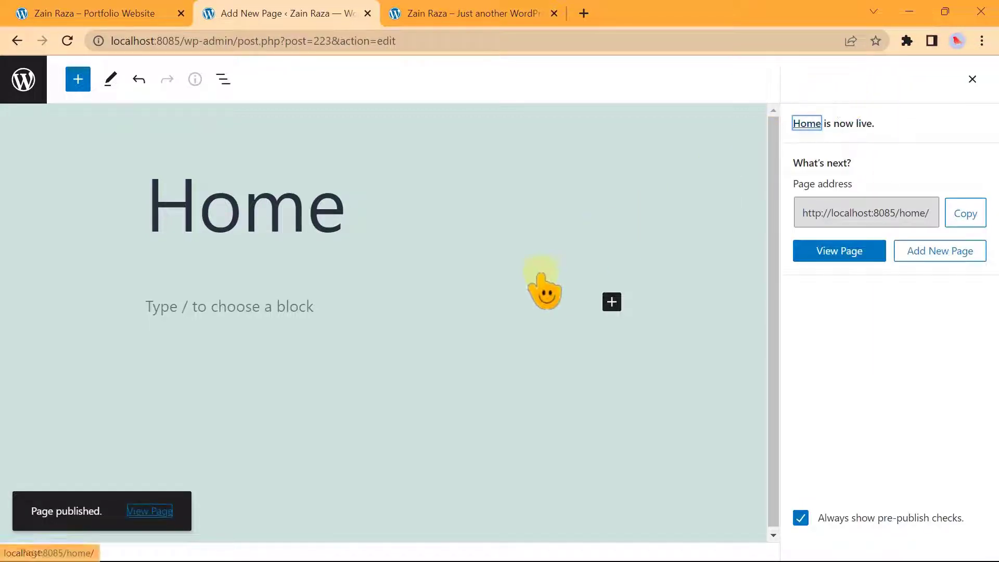
Step: View the published Home page in a new tab and examine its title
right_click(151, 513)
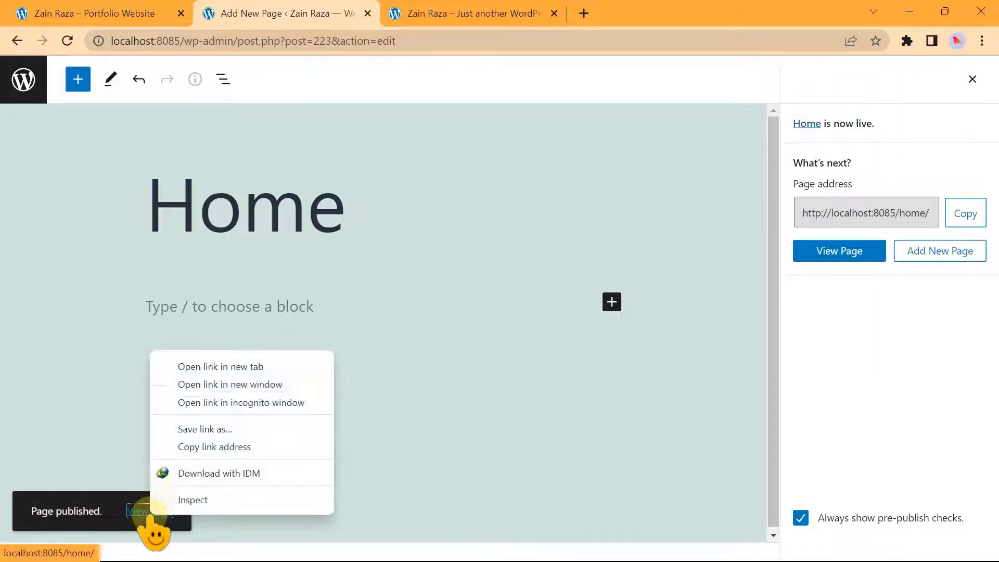
left_click(201, 366)
left_click(634, 13)
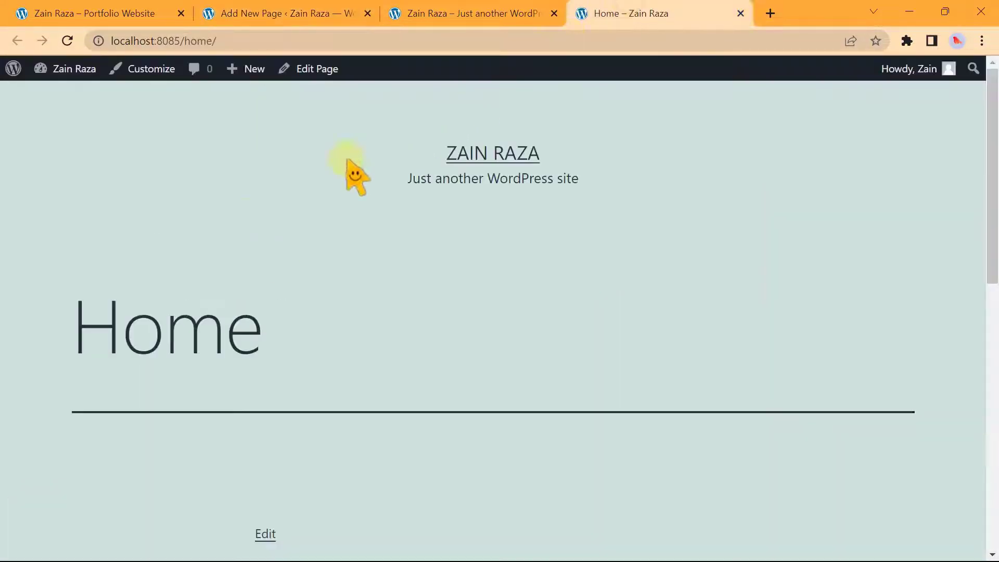
left_click_drag(59, 318, 350, 331)
left_click(392, 332)
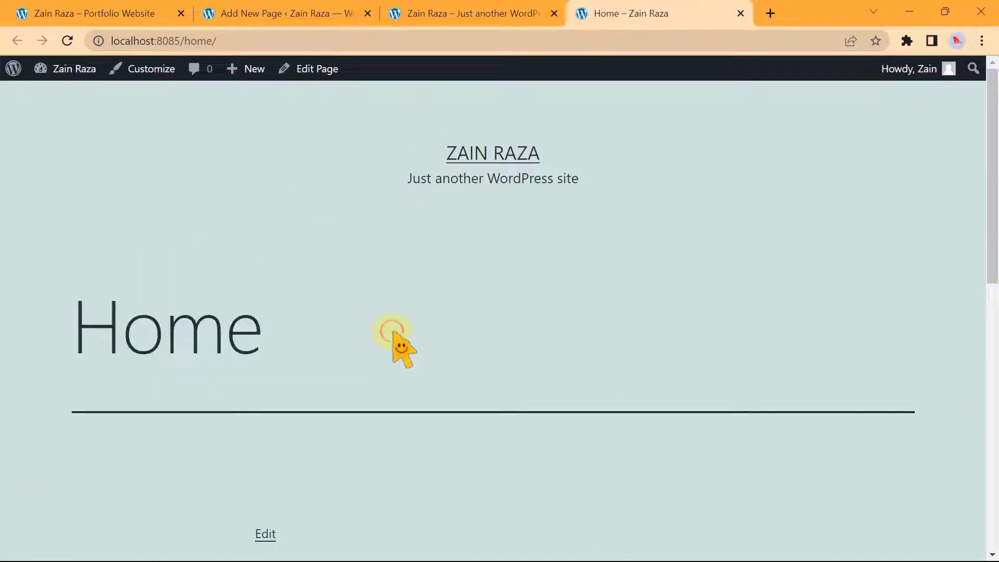
left_click_drag(57, 339, 279, 336)
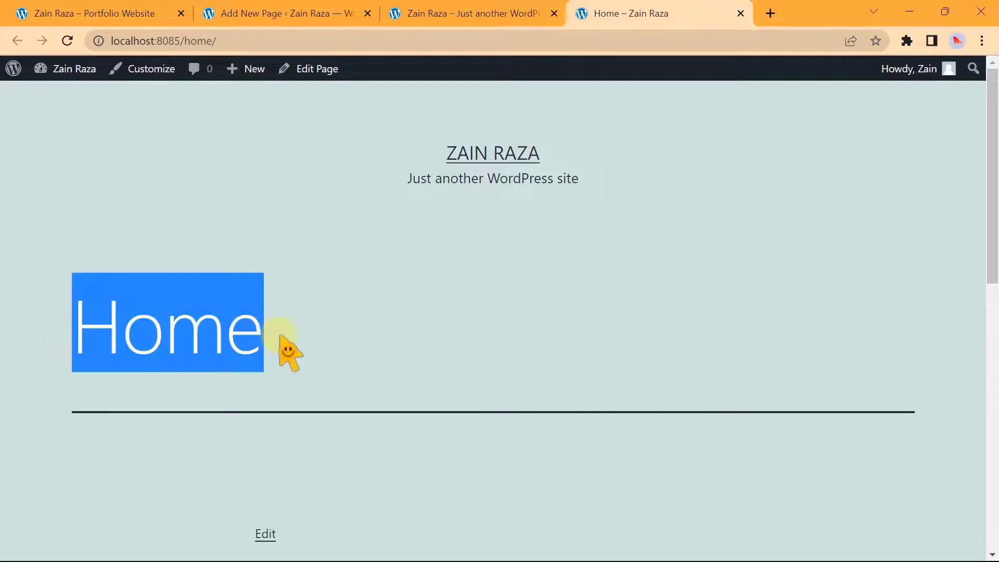
left_click(375, 276)
Step: Return to the Home page's editor, check the title there and close the post-publish panel
left_click(252, 5)
left_click_drag(369, 198, 163, 202)
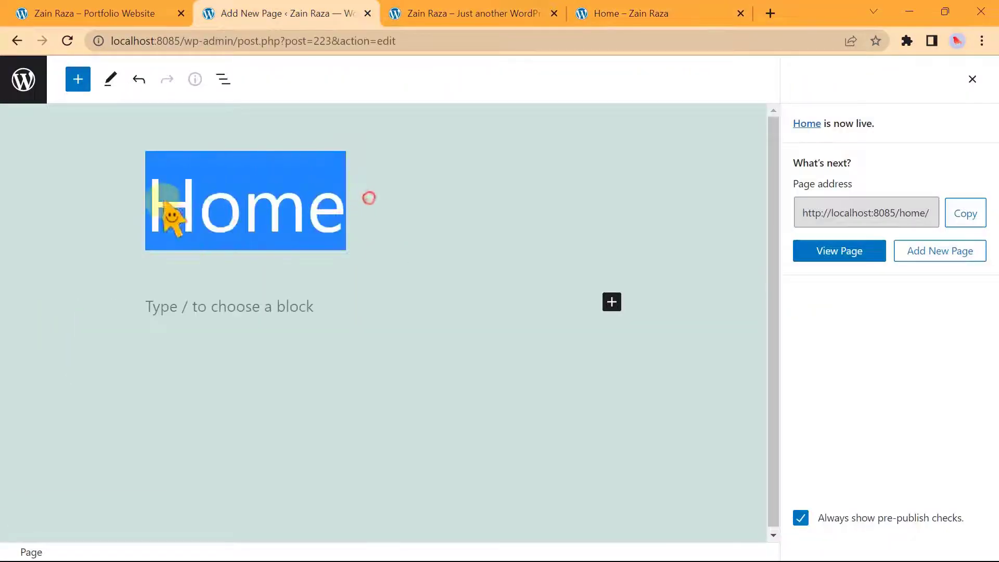
left_click(385, 203)
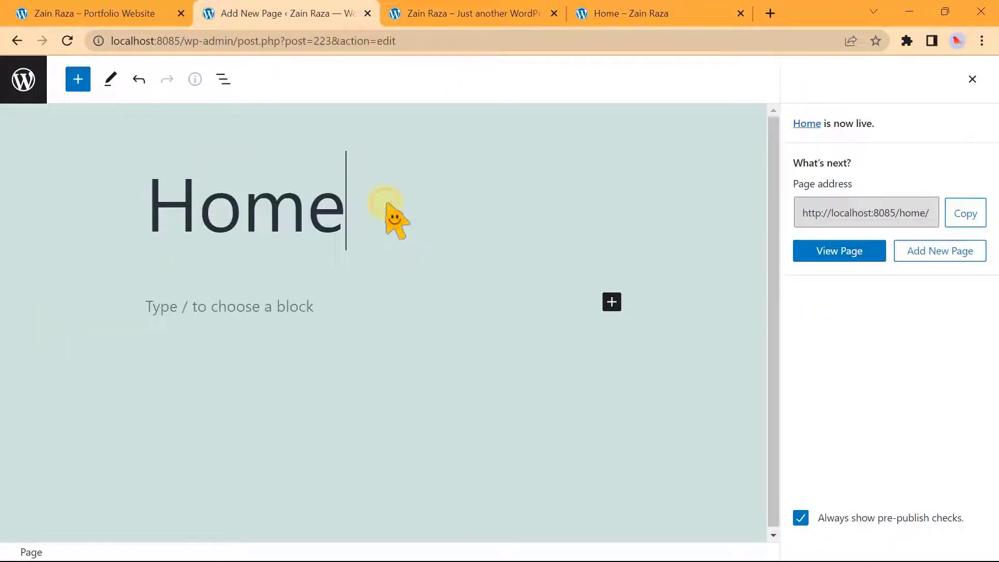
scroll(386, 203, "down", 1)
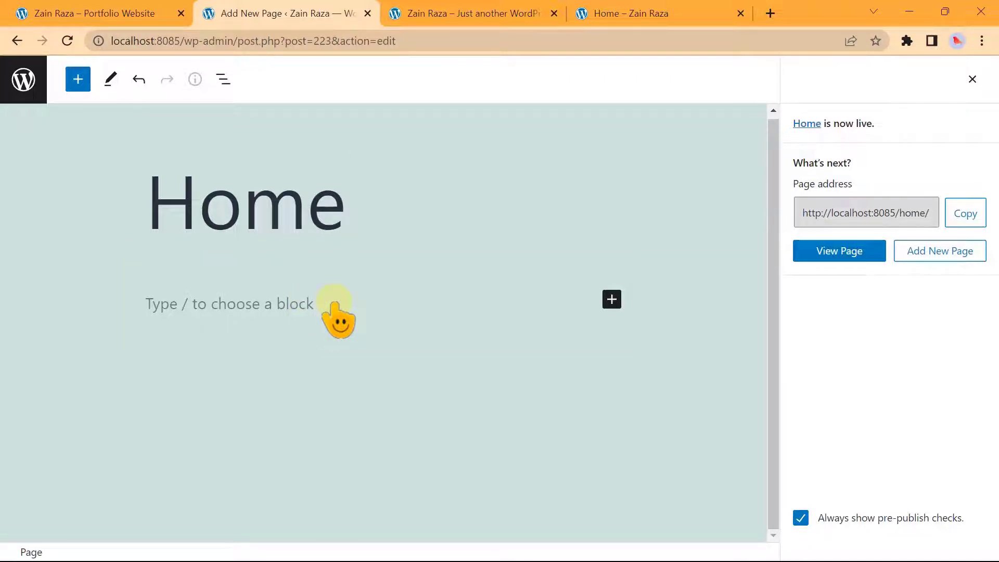
key("Escape")
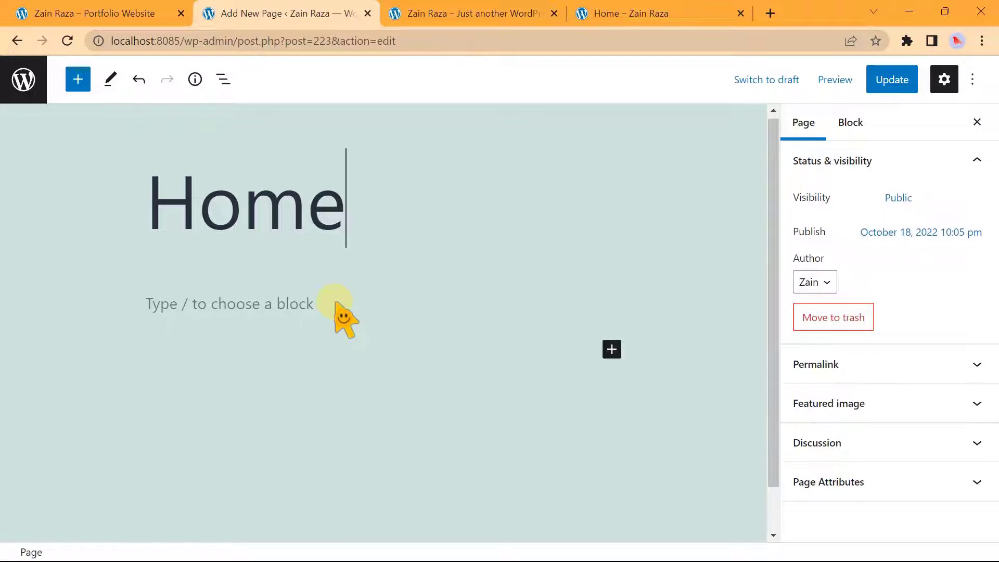
Step: Try the text "First Page" in the empty paragraph block below the Home title, and clear it again
left_click(302, 304)
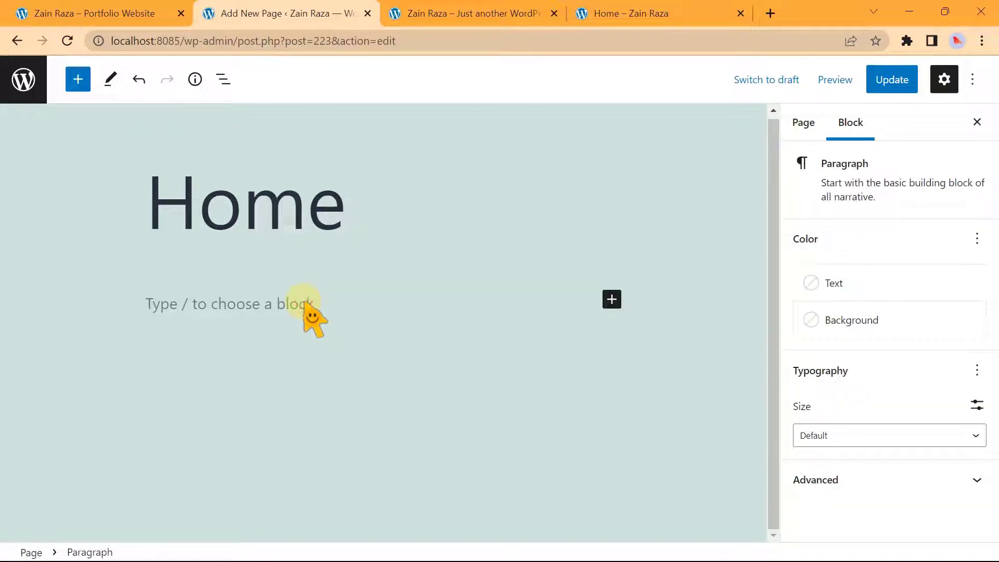
type("First Pag")
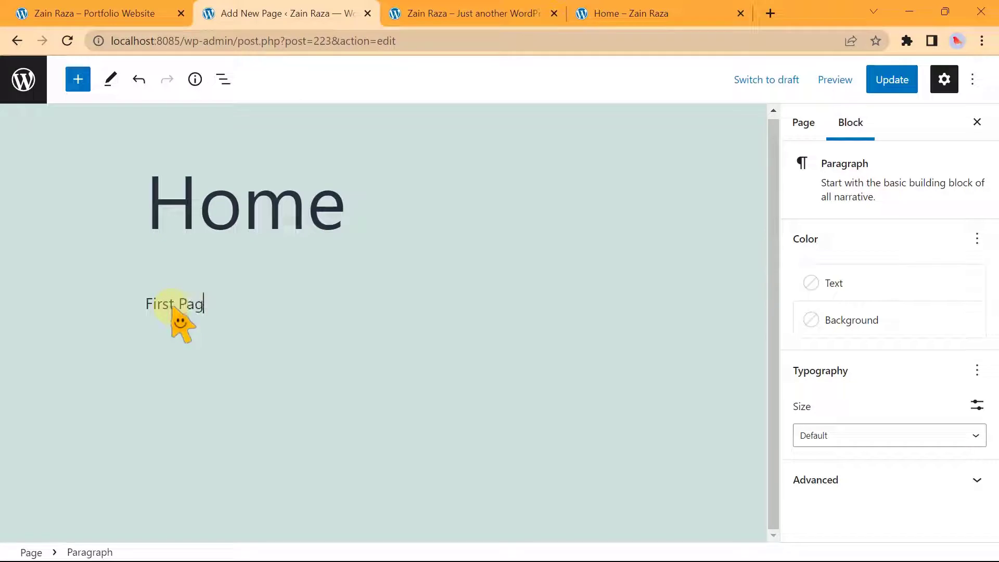
type("e")
key("BackSpace")
key("BackSpace")
key("BackSpace")
key("BackSpace")
key("BackSpace")
key("BackSpace")
key("BackSpace")
key("BackSpace")
key("BackSpace")
key("BackSpace")
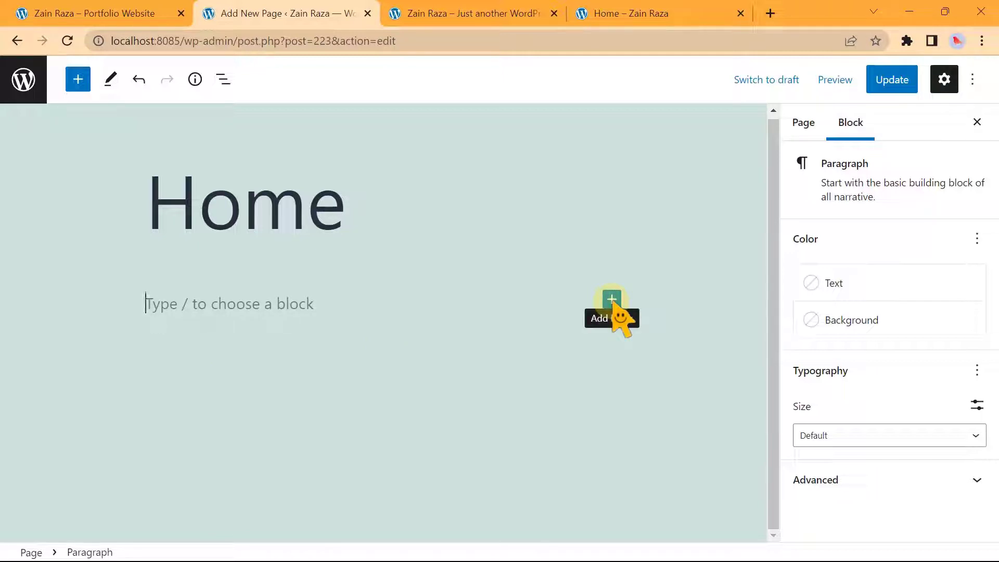
left_click(485, 296)
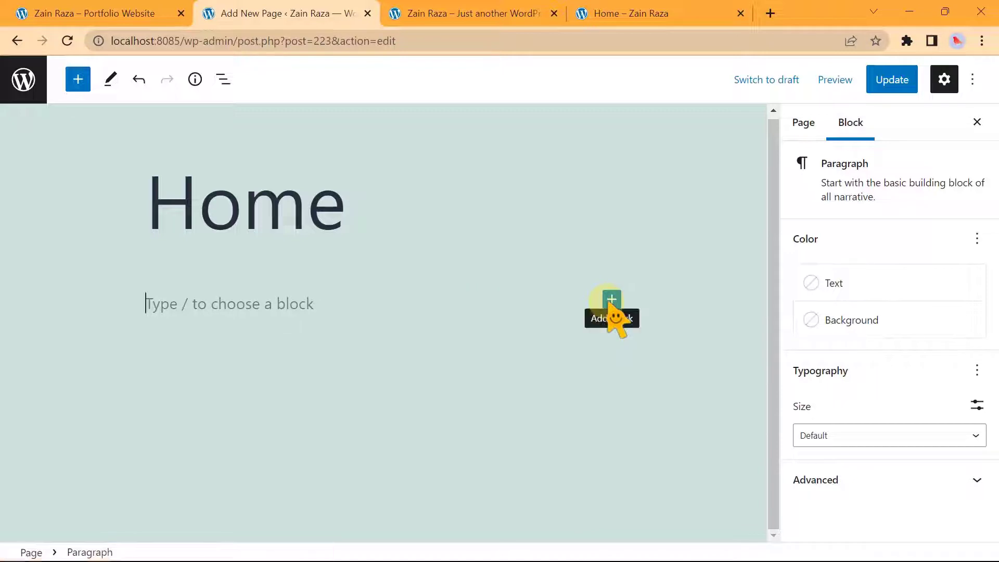
Step: Look through the text, media and design blocks in the full block library, and close the library
left_click(78, 79)
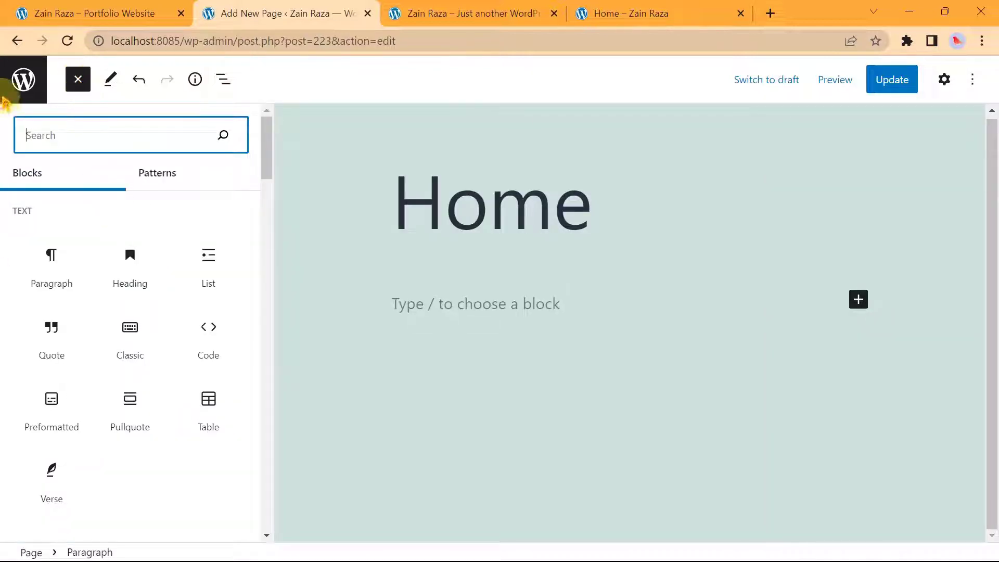
scroll(200, 416, "down", 9)
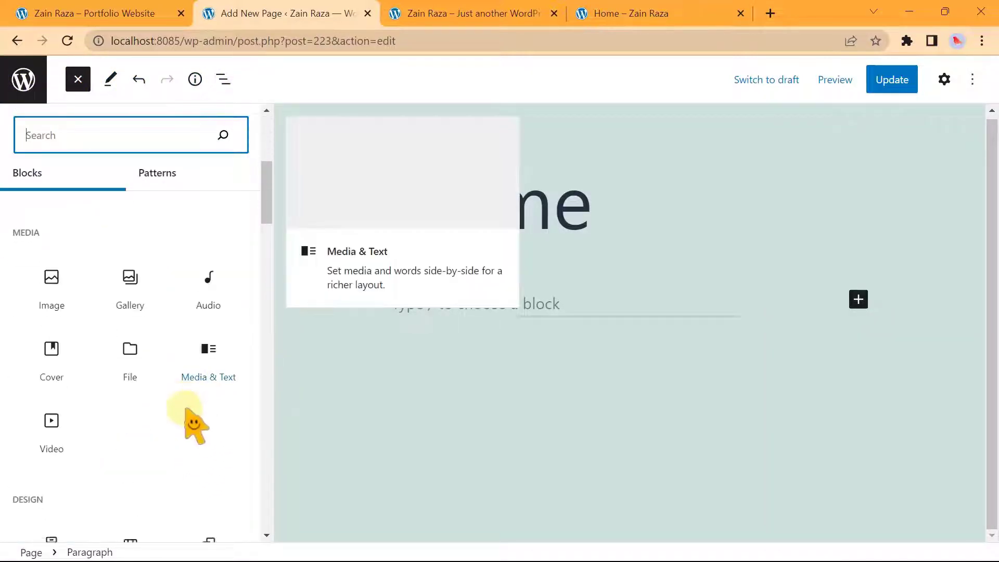
scroll(4, 354, "up", 6)
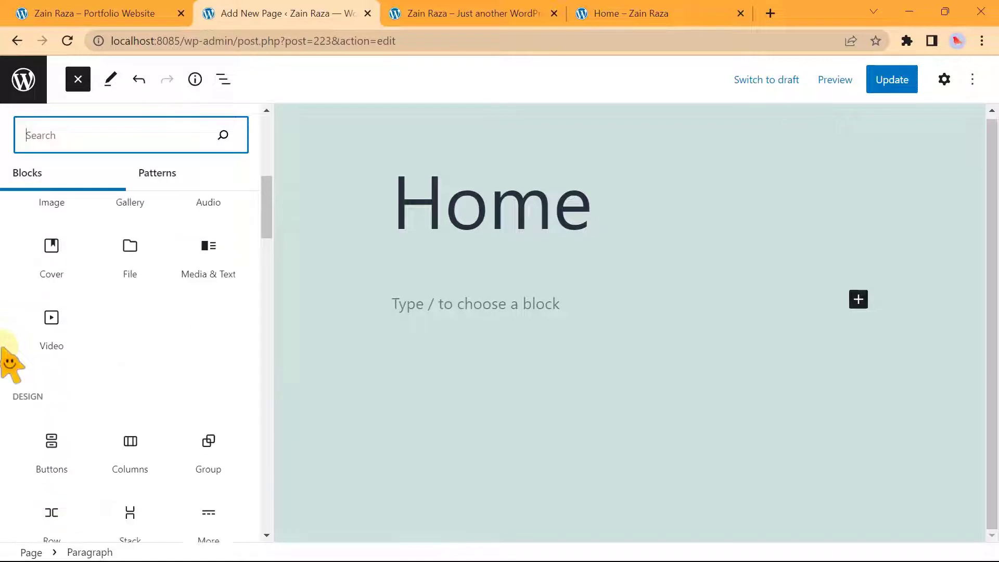
scroll(4, 348, "up", 3)
left_click(78, 79)
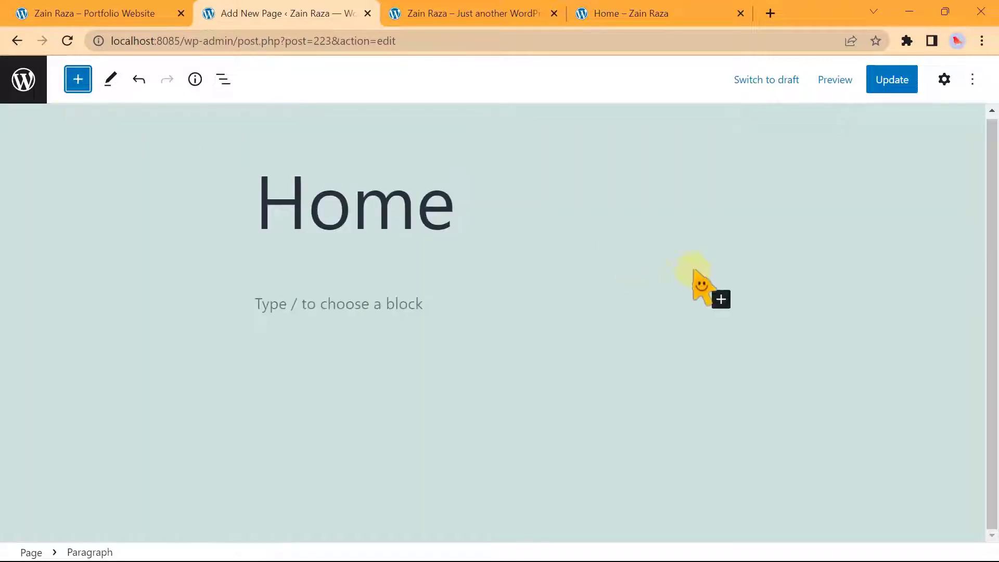
Step: Browse all blocks from the empty block below the Home title and insert a table with 3 columns and 3 rows
left_click(720, 300)
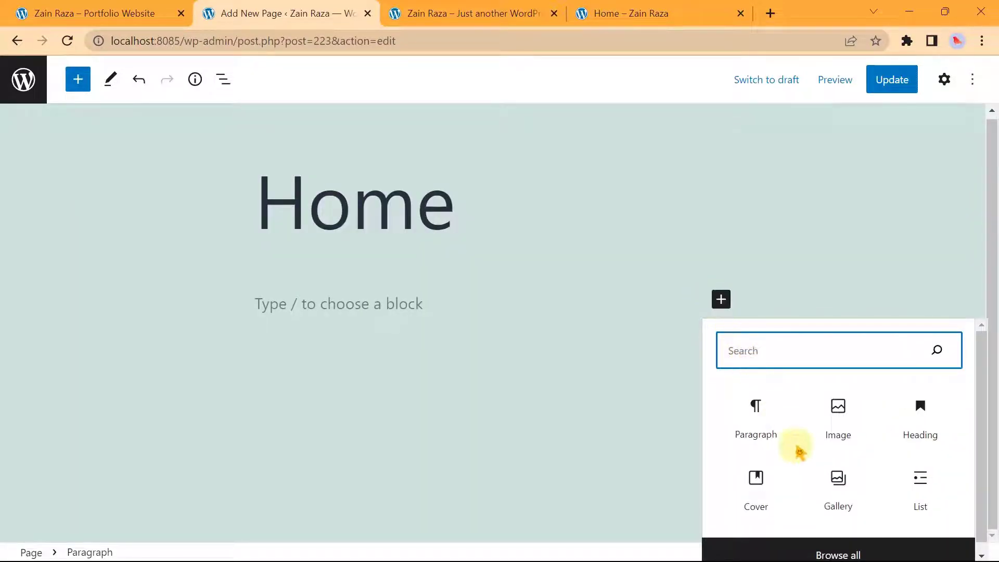
left_click(856, 556)
scroll(10, 355, "down", 5)
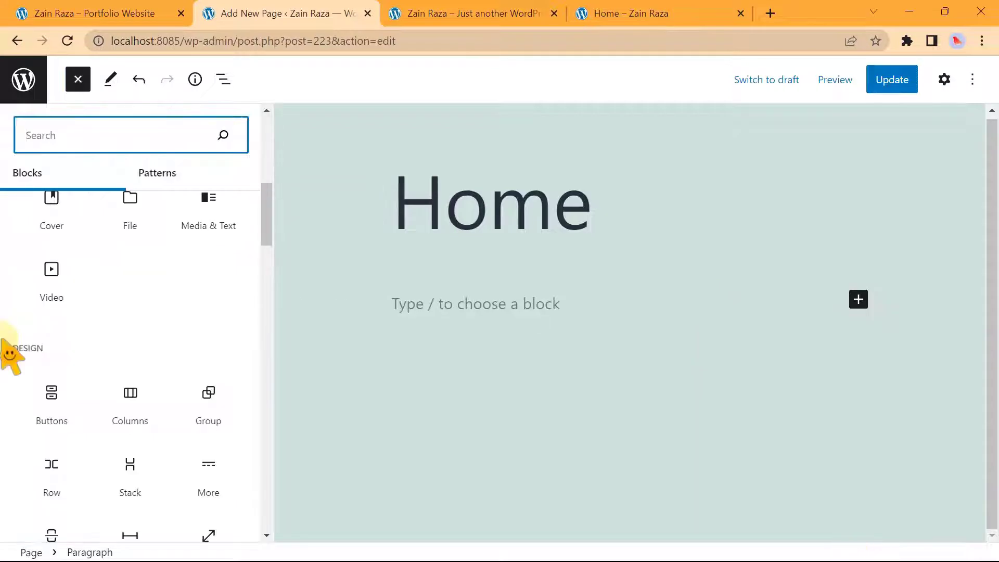
scroll(4, 348, "up", 5)
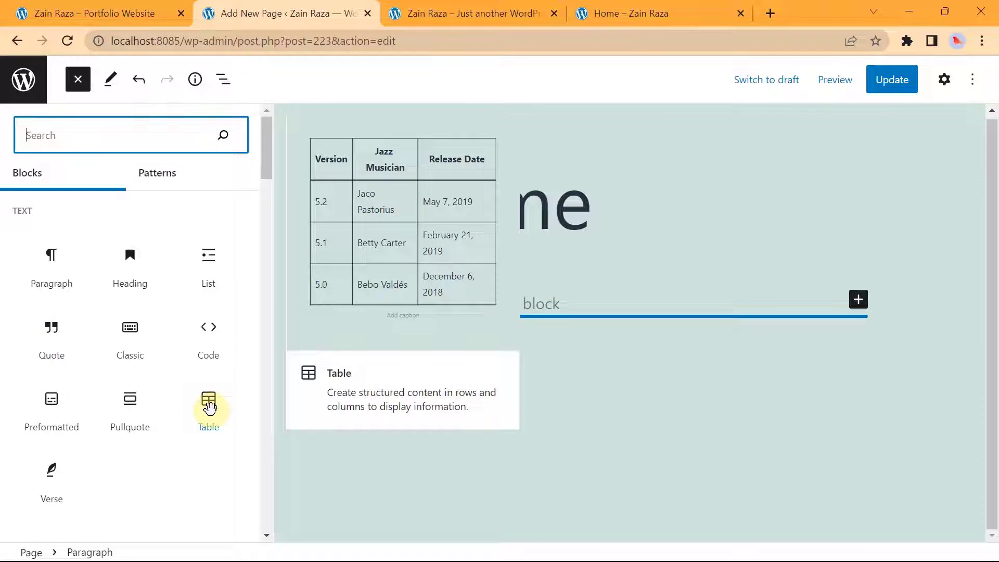
left_click(210, 409)
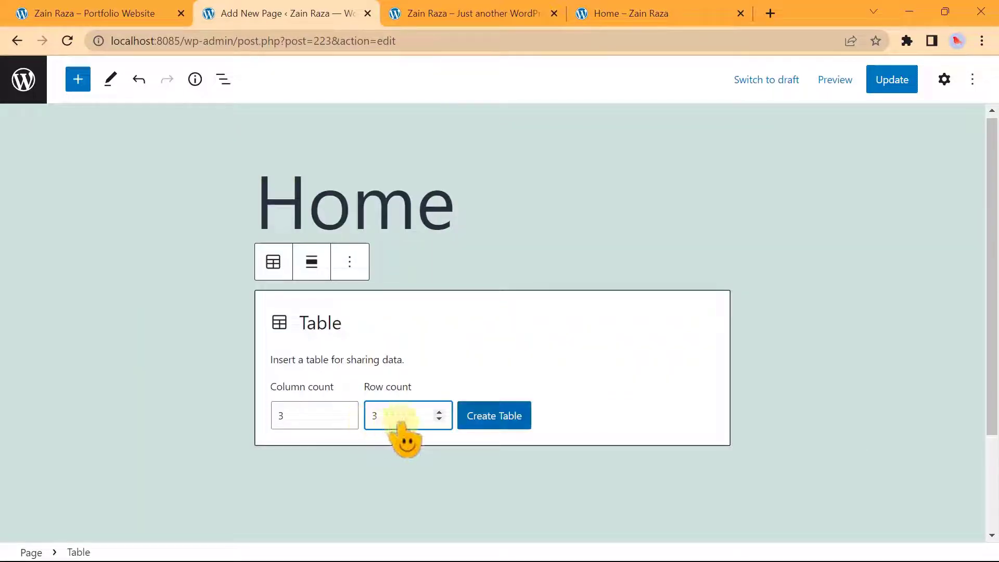
left_click(497, 419)
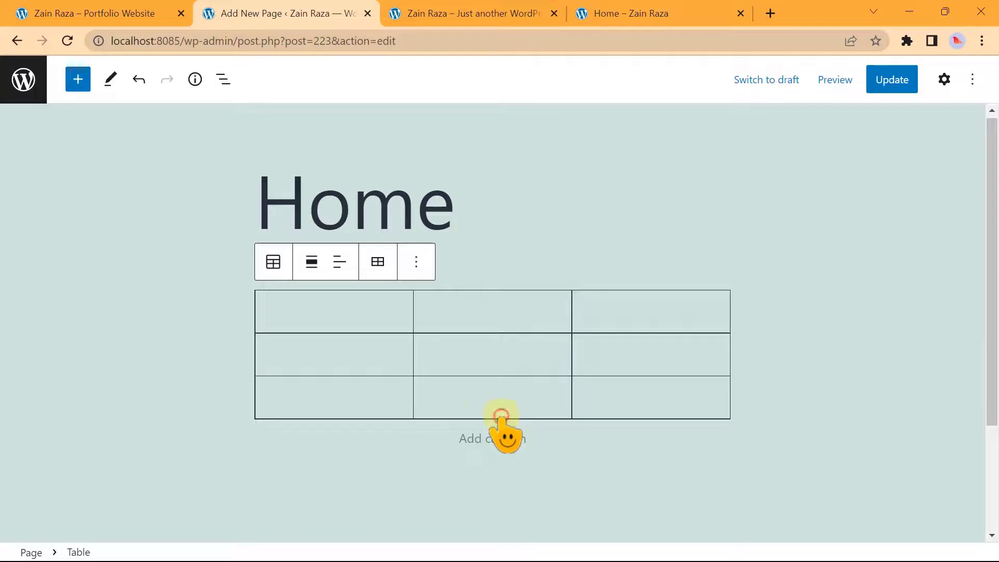
Step: Try out the cells in the table's first column, and remove the table block from the Home page
left_click(323, 312)
left_click(317, 364)
left_click(338, 396)
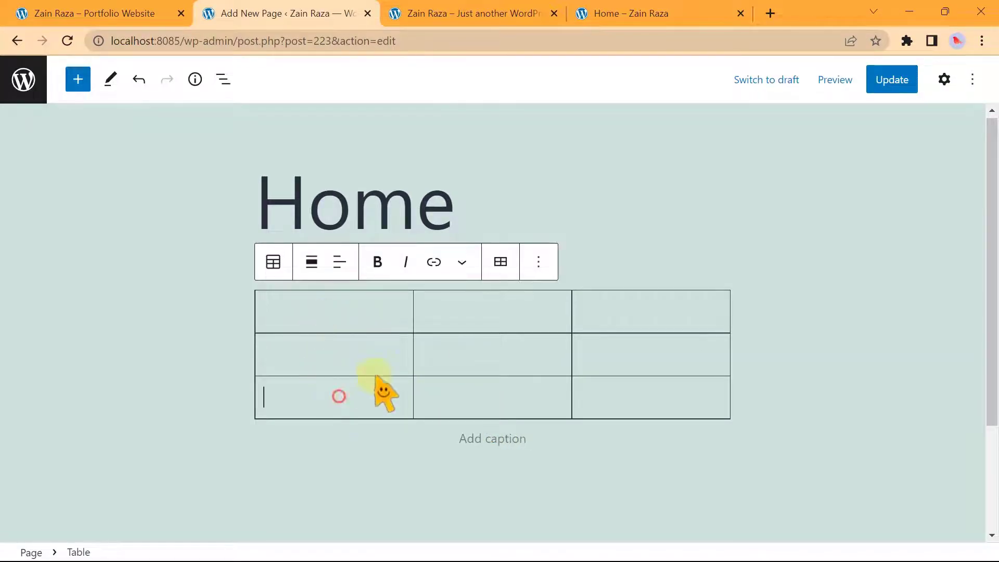
left_click(547, 262)
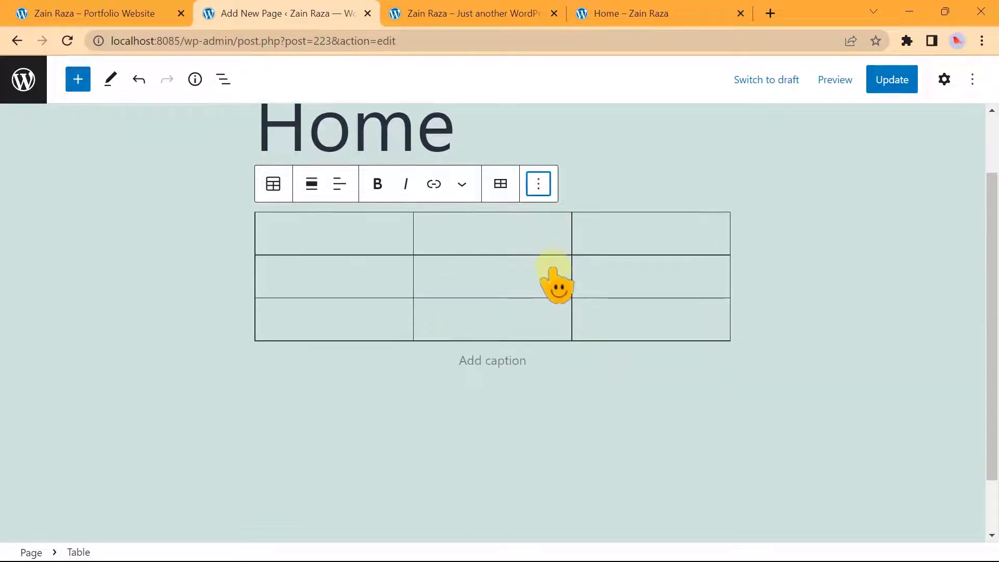
left_click(541, 263)
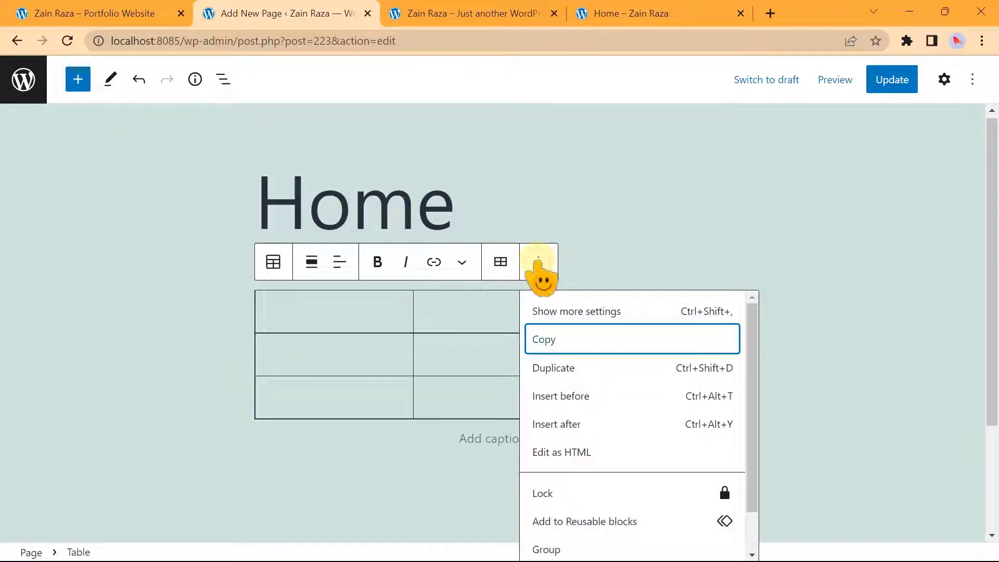
scroll(552, 365, "down", 2)
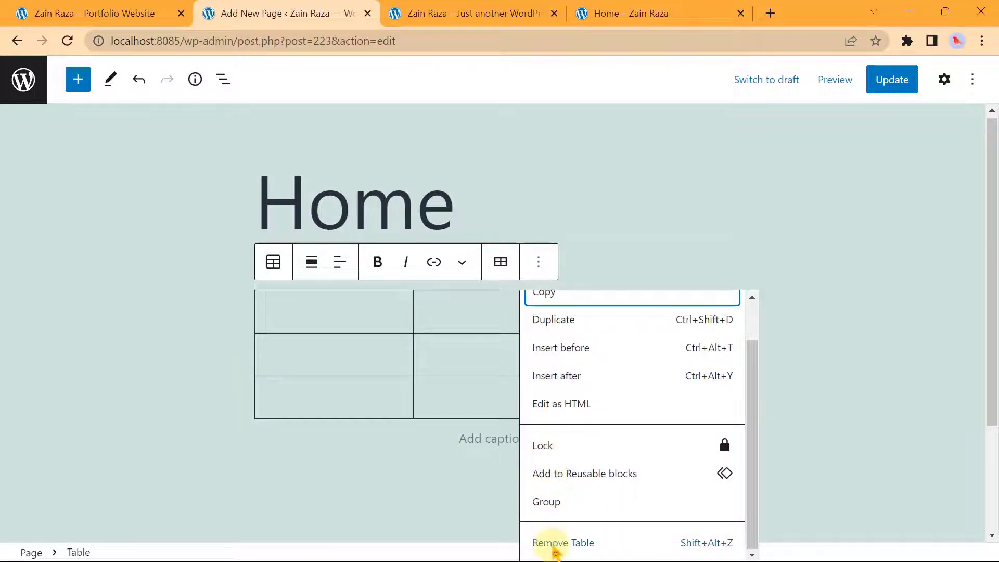
left_click(569, 546)
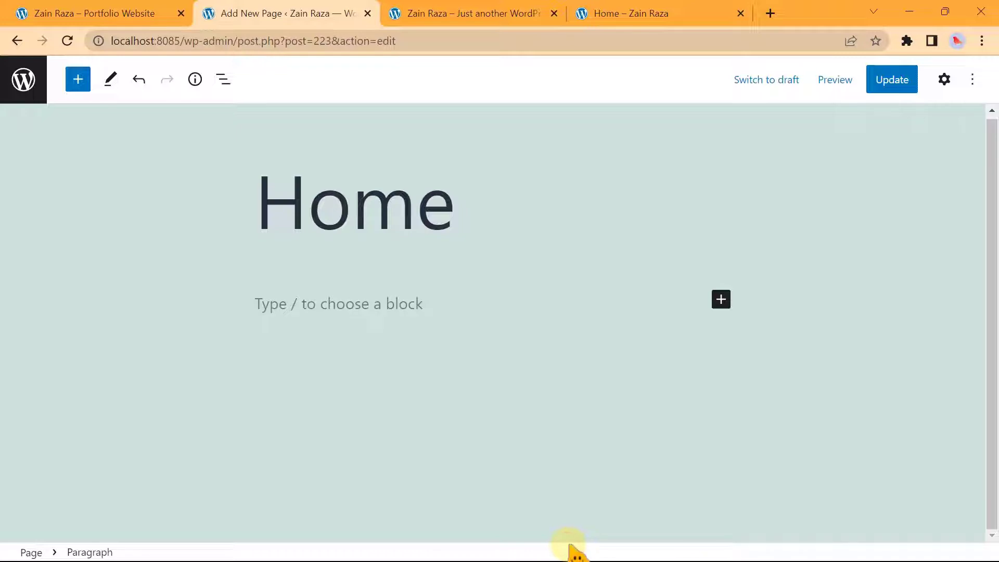
Step: Add a heading block below the empty paragraph on the Home page with the text "First Page"
left_click(78, 80)
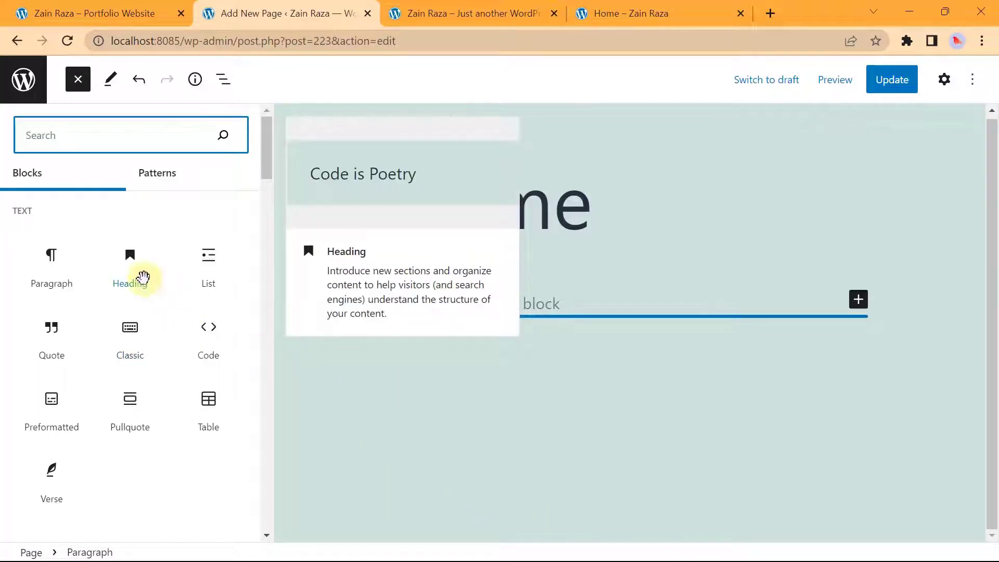
left_click(143, 279)
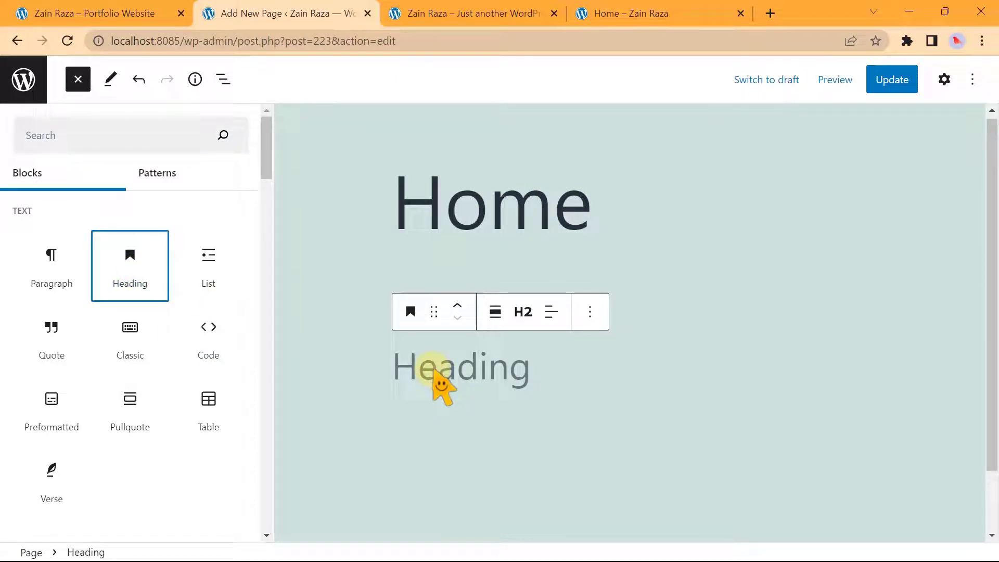
left_click(434, 370)
key("Return")
type("F")
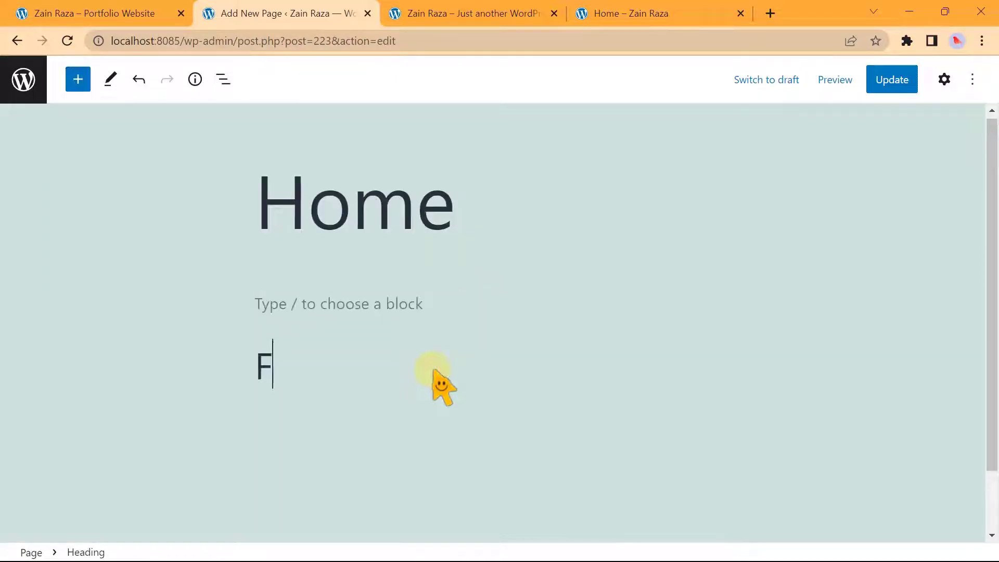
type("irst Pag")
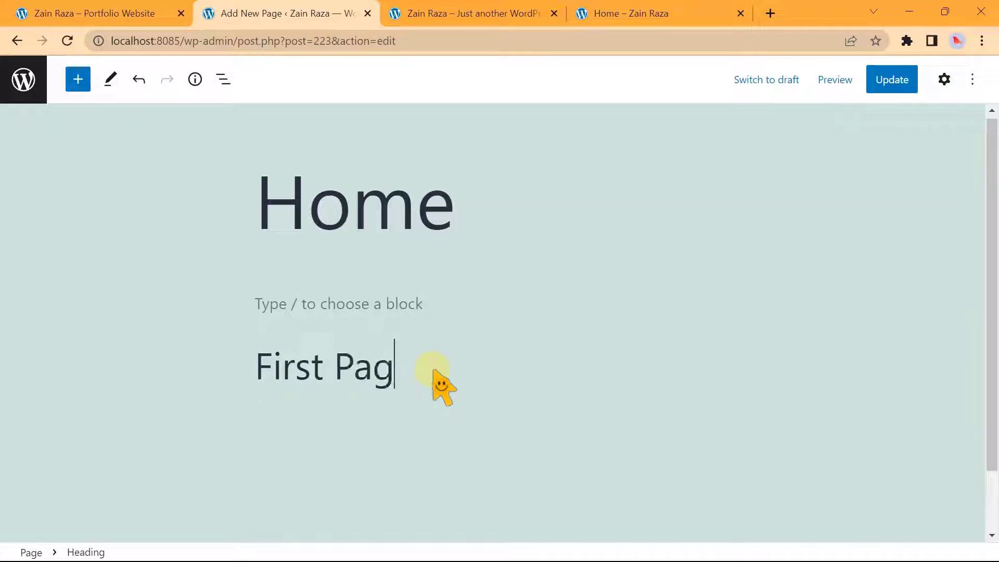
type("e")
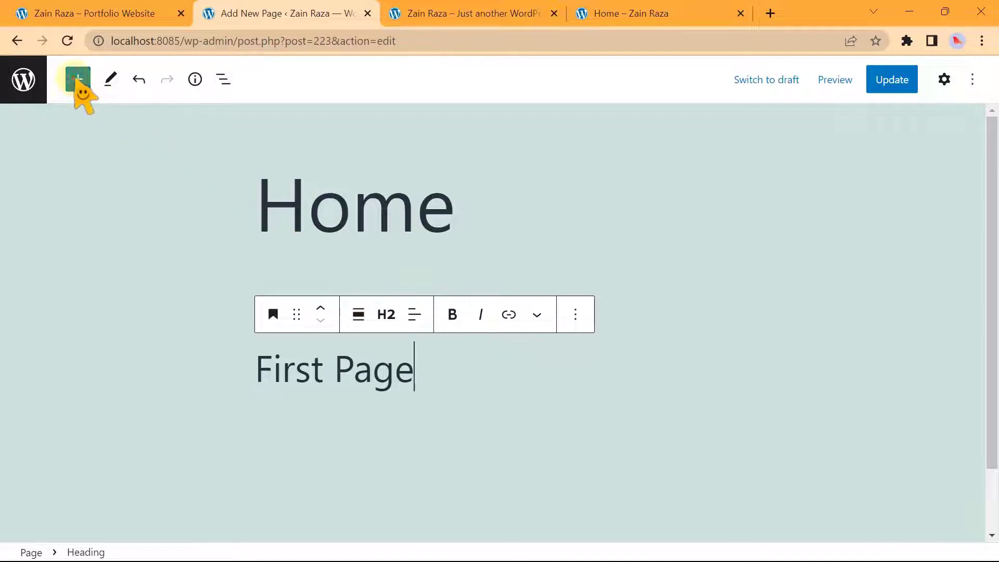
Step: Insert an image block below the First Page heading, using the media library photo of a laptop beside a copper mug
left_click(78, 81)
scroll(93, 363, "down", 3)
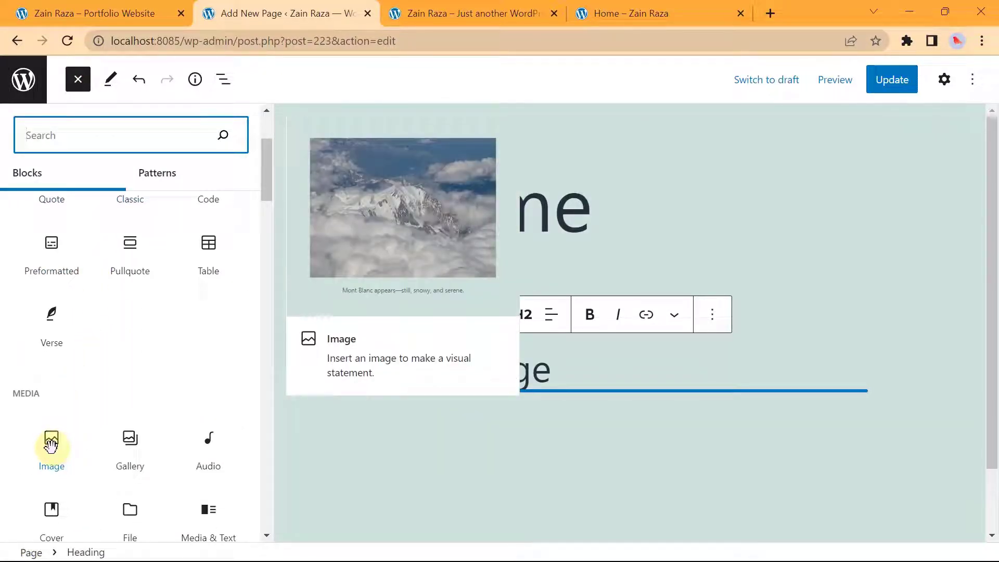
left_click(51, 443)
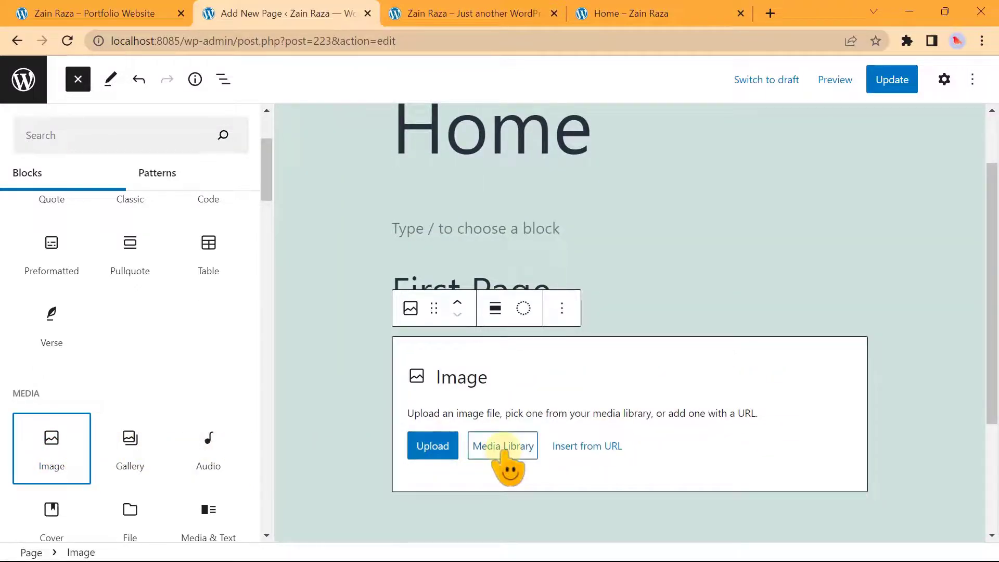
left_click(504, 450)
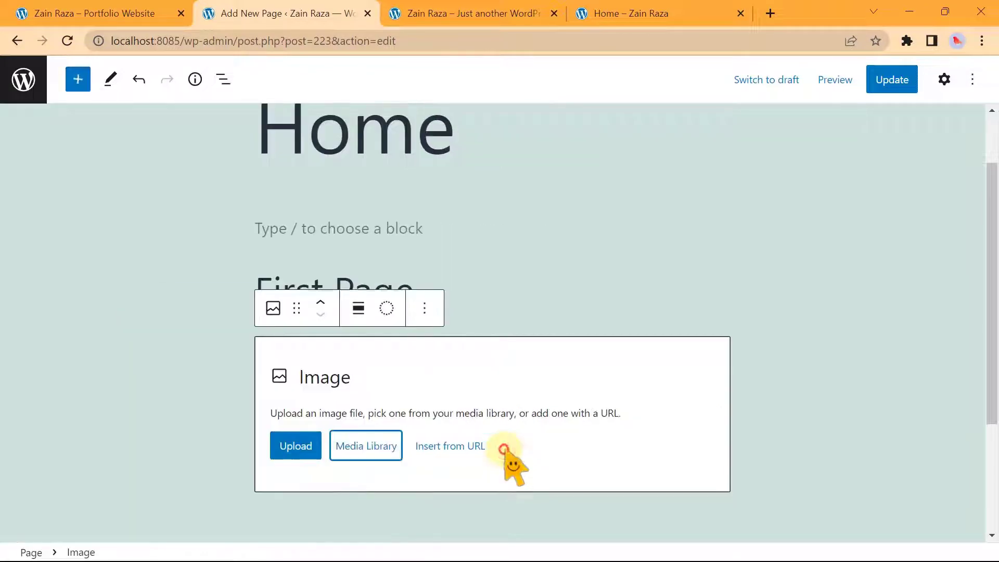
left_click(359, 448)
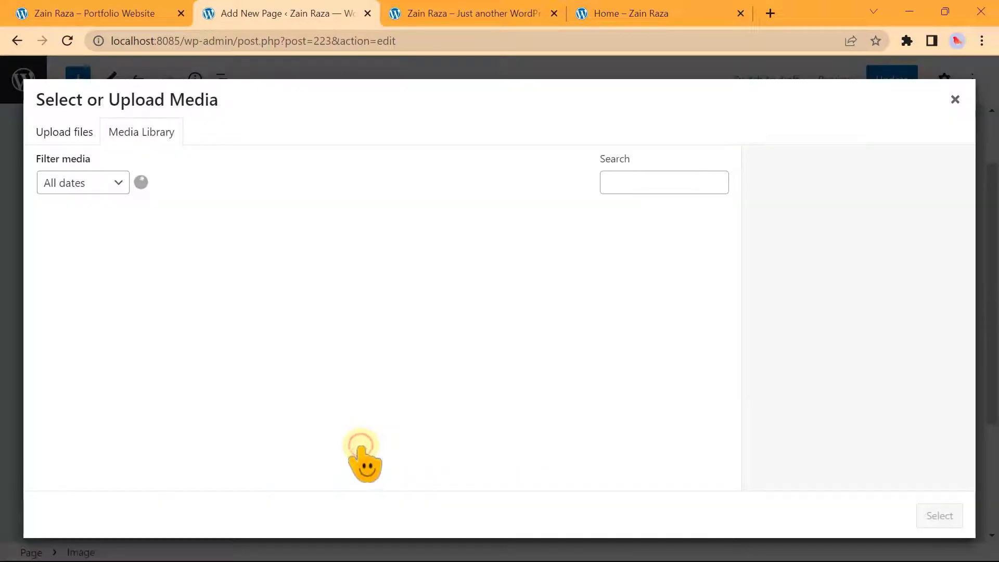
scroll(222, 402, "down", 2)
left_click(219, 392)
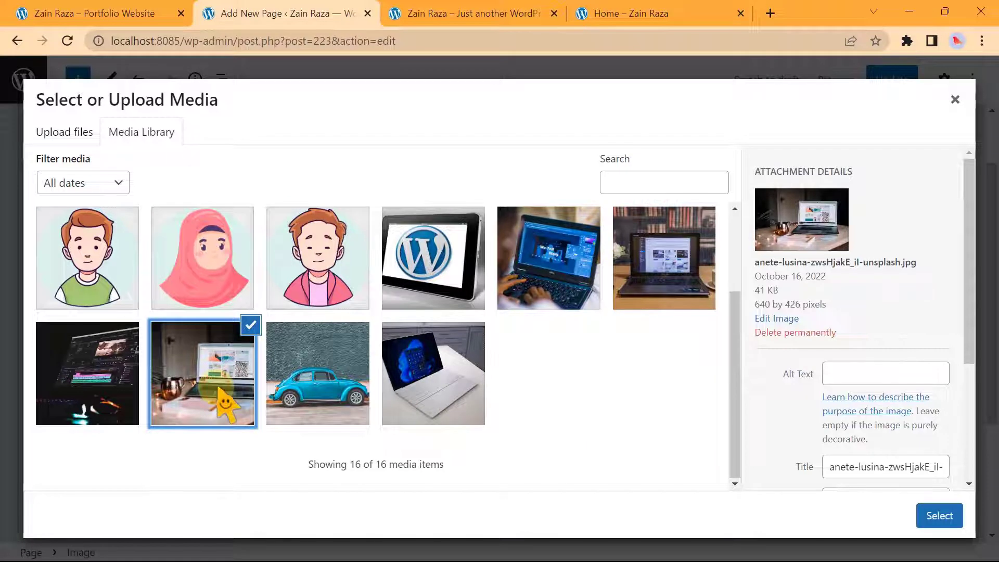
left_click(937, 515)
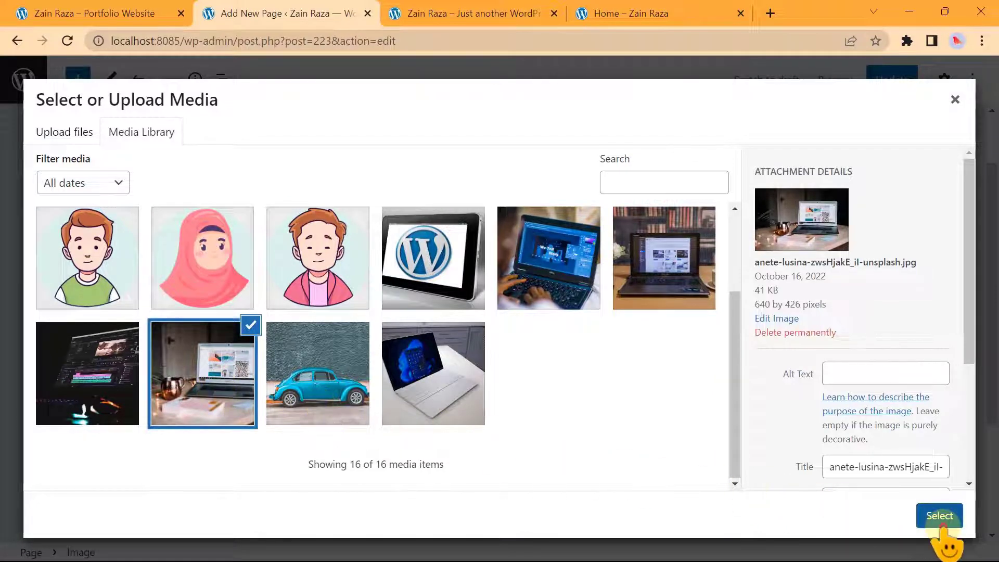
scroll(501, 345, "up", 5)
scroll(395, 302, "down", 2)
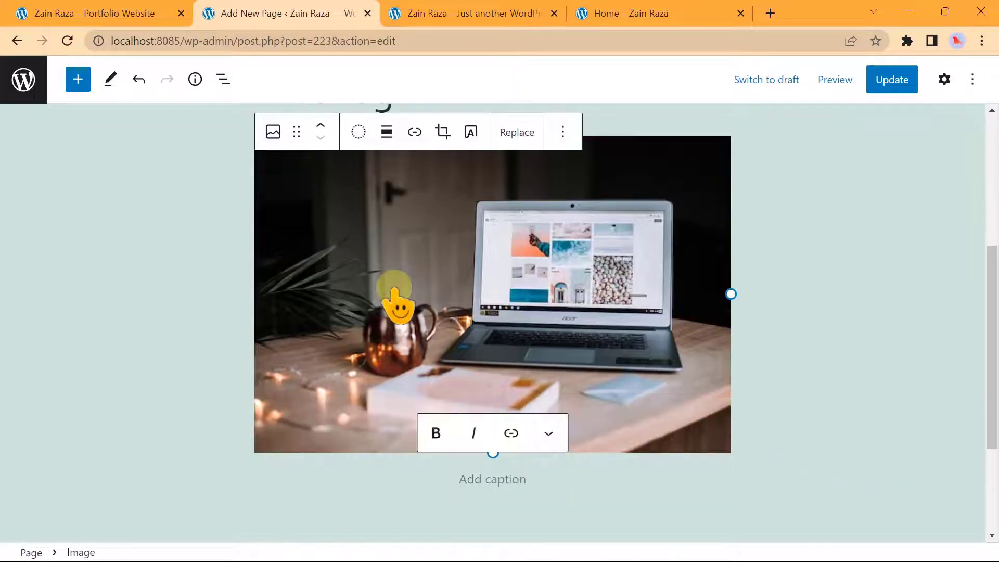
scroll(211, 250, "up", 2)
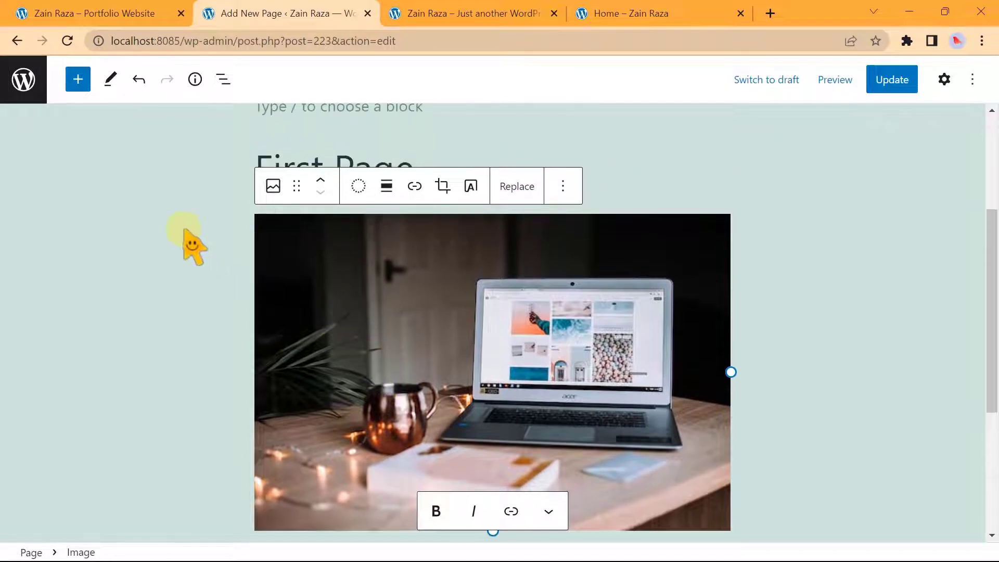
scroll(184, 231, "down", 2)
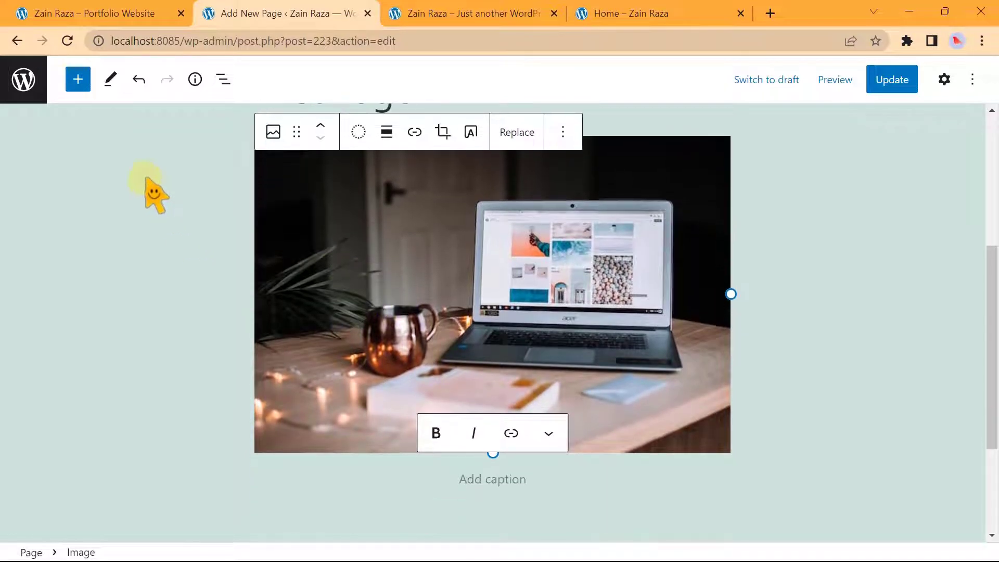
Step: Insert a gallery block below the image with three media library photos: the bookshelf laptop, the blue-screen laptop and the dark editing screen
left_click(78, 79)
scroll(104, 286, "down", 4)
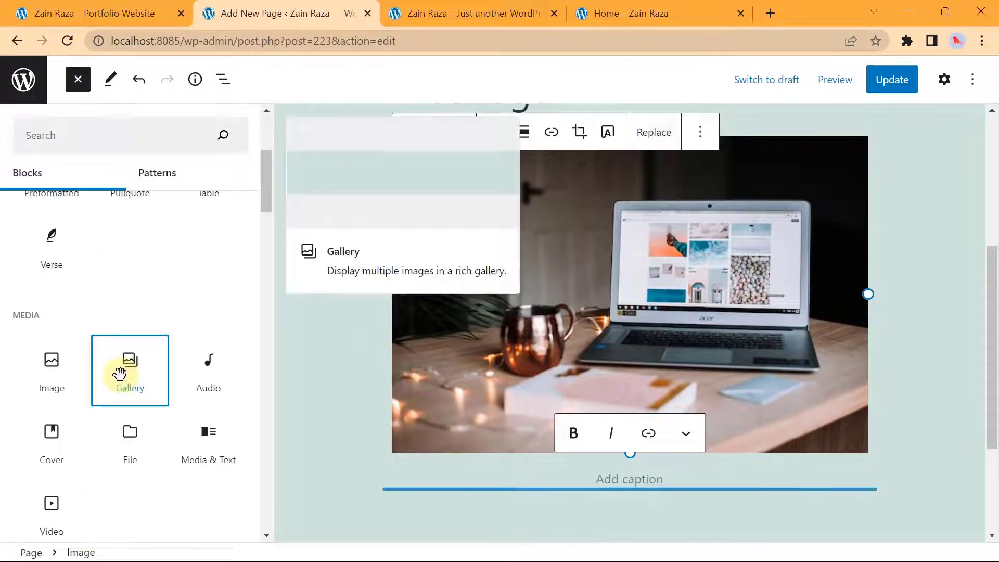
left_click(119, 373)
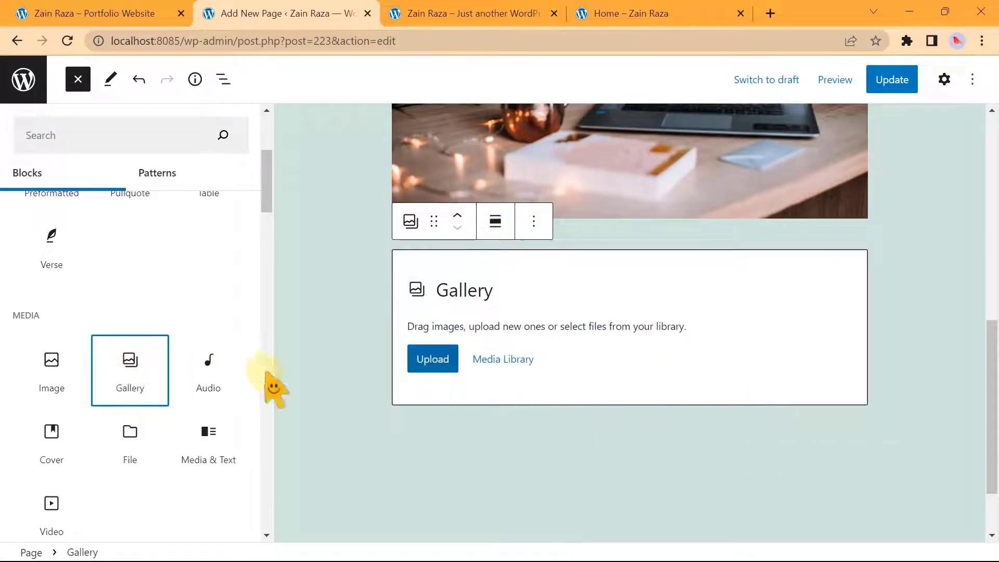
left_click(503, 359)
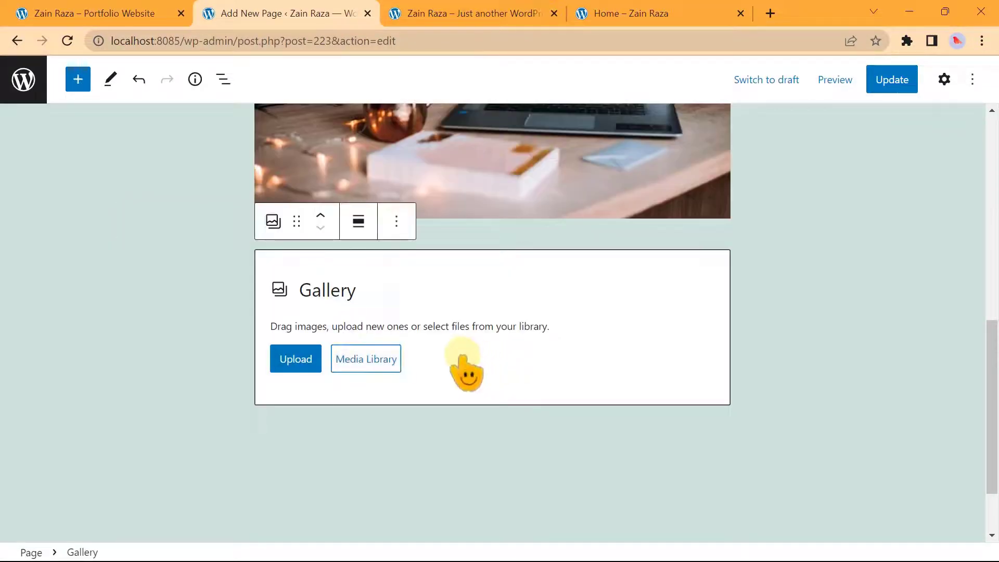
scroll(396, 336, "down", 2)
left_click(348, 318)
left_click(233, 303)
left_click(451, 315)
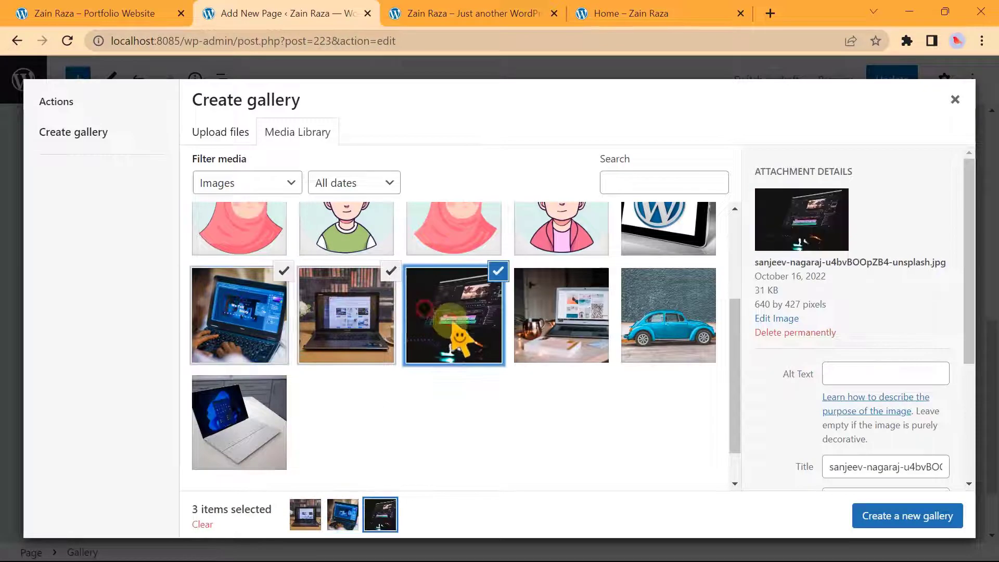
left_click(895, 519)
left_click(897, 518)
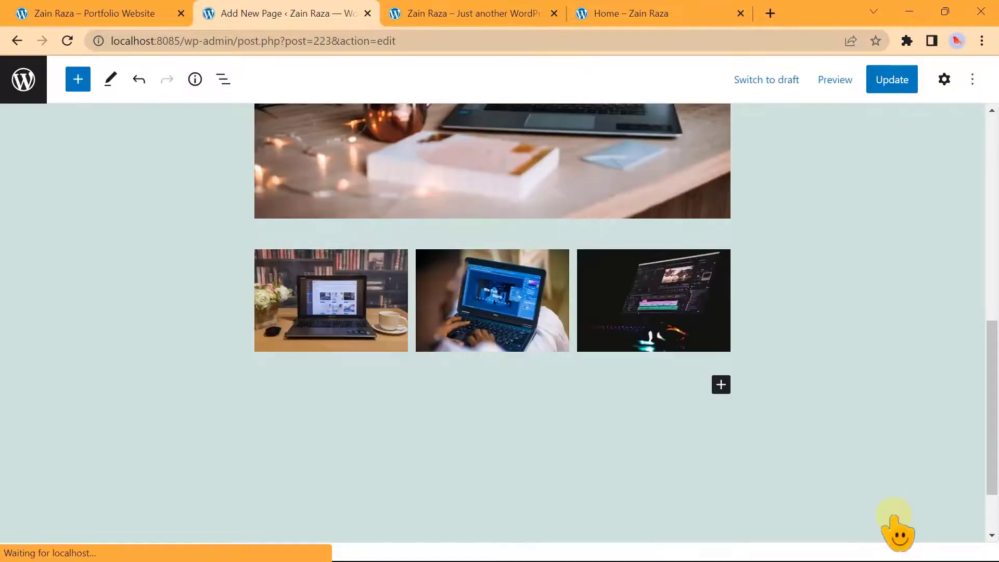
Step: Add an empty paragraph block below the three-image gallery
scroll(893, 518, "up", 4)
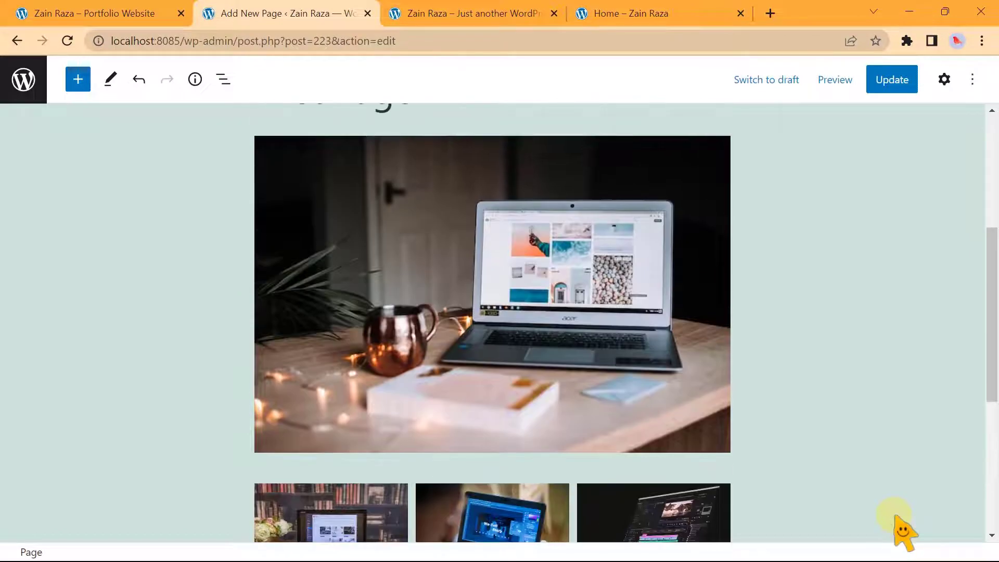
scroll(889, 529, "down", 3)
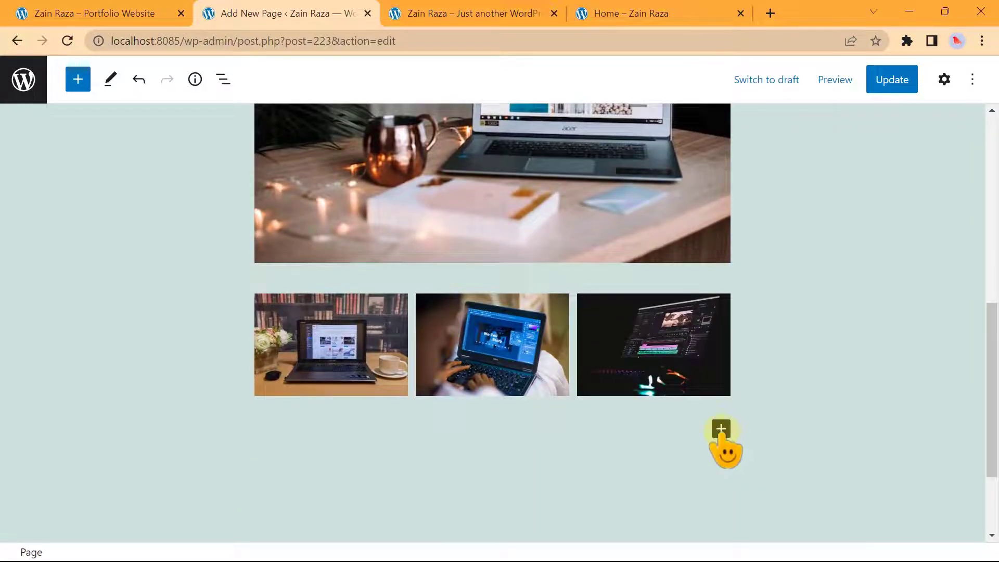
left_click(721, 429)
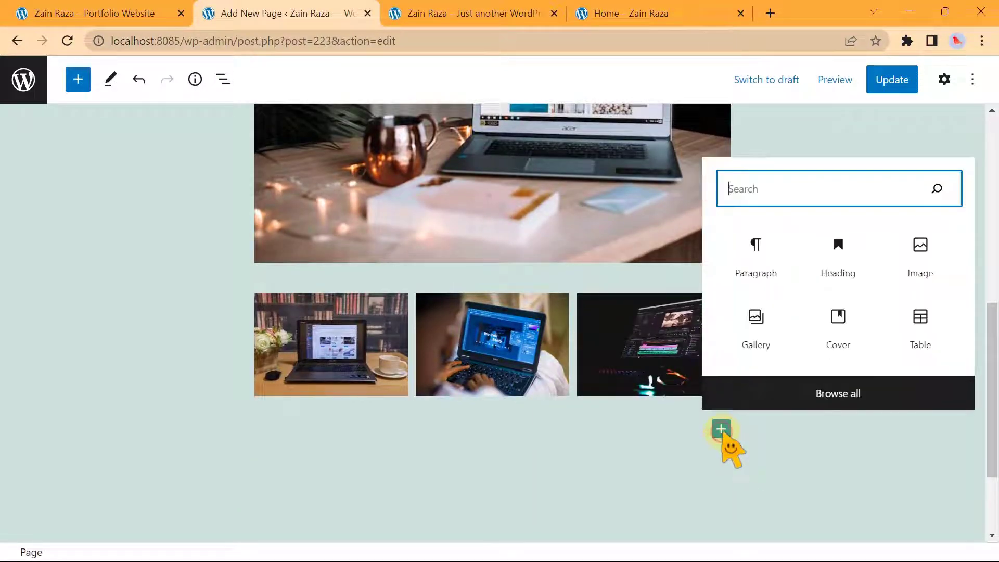
left_click(757, 263)
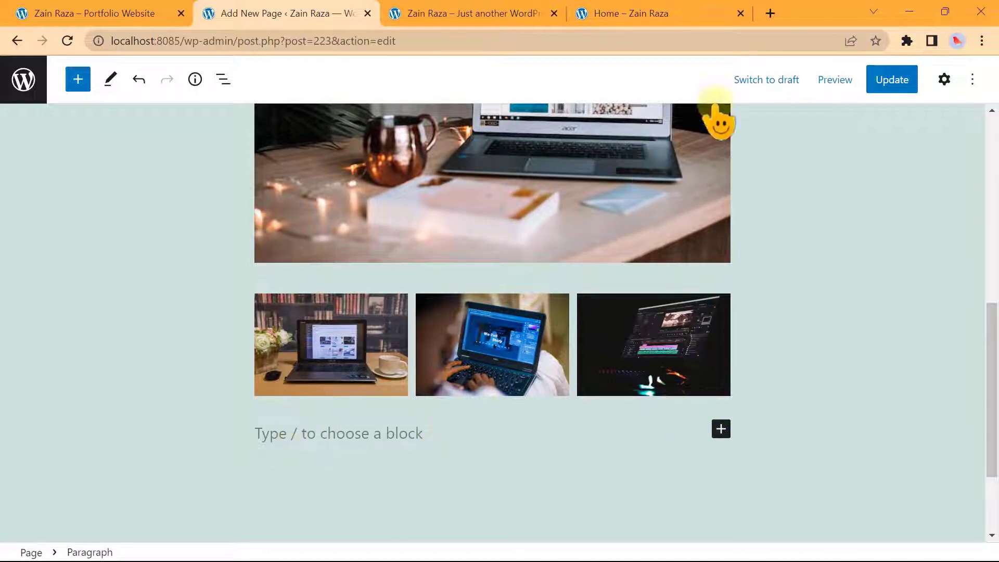
Step: Open lipsum.com in a new browser tab and generate Lorem Ipsum placeholder paragraphs
left_click(777, 17)
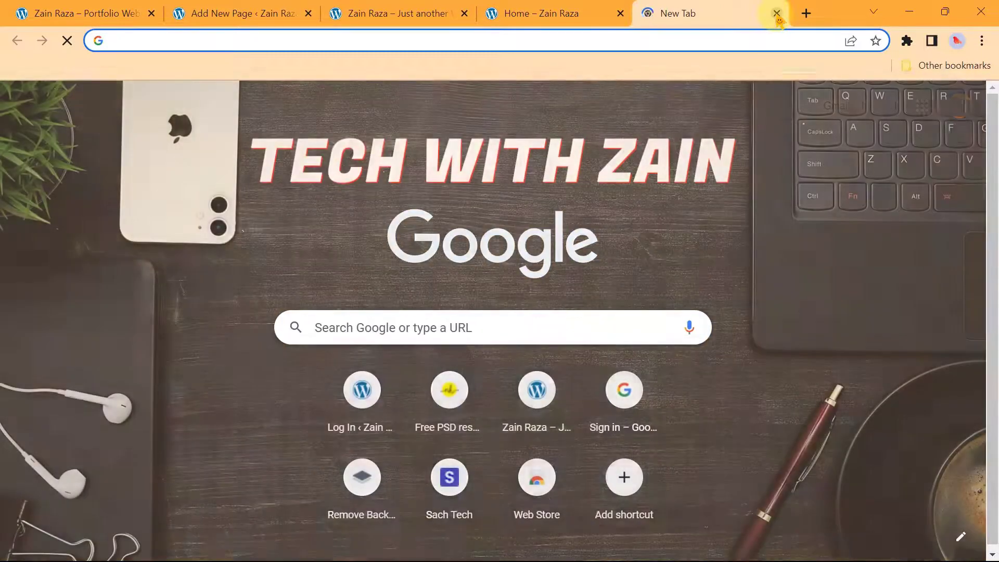
type("lipsum")
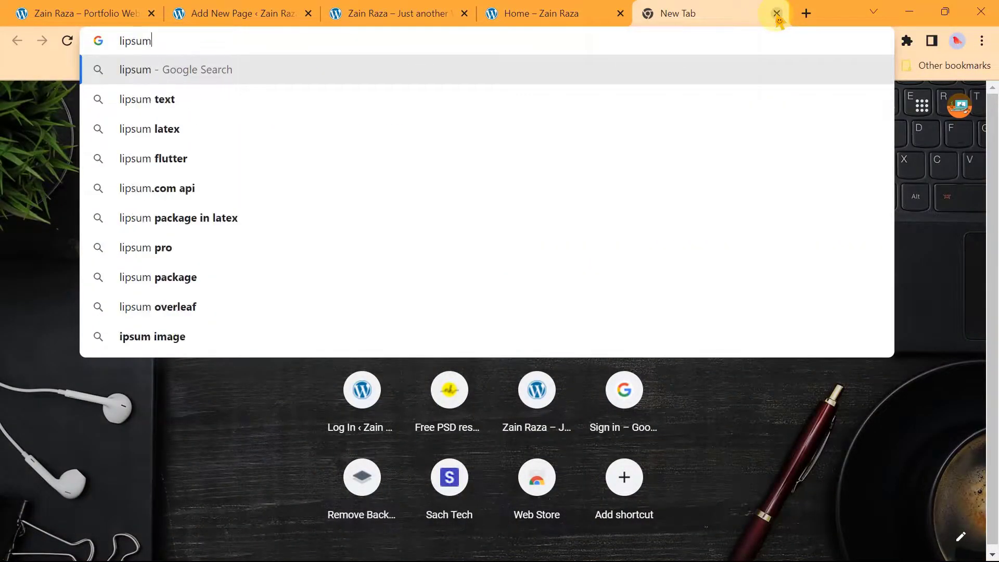
type(".com")
key("Return")
scroll(211, 307, "down", 9)
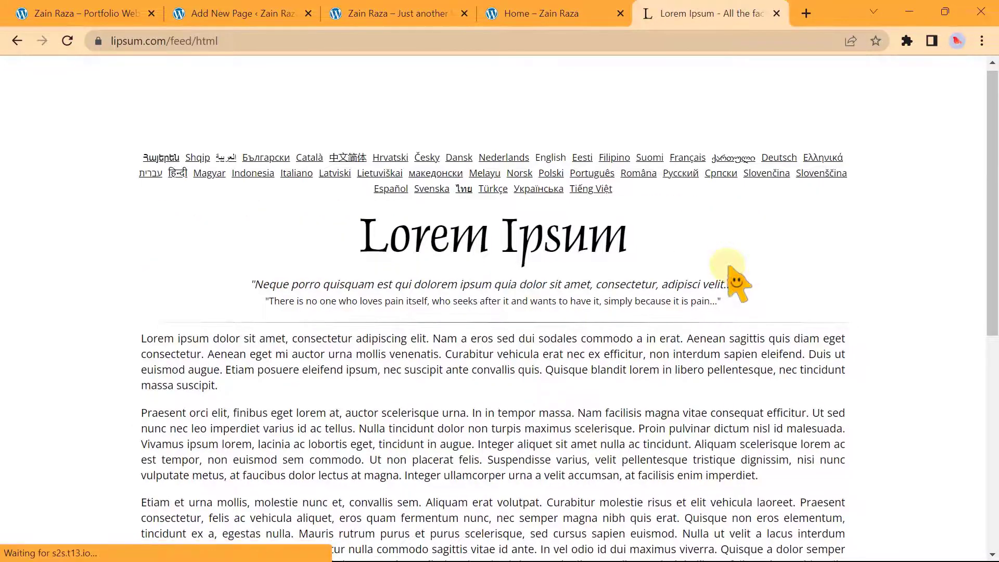
scroll(736, 275, "down", 2)
scroll(727, 266, "down", 3)
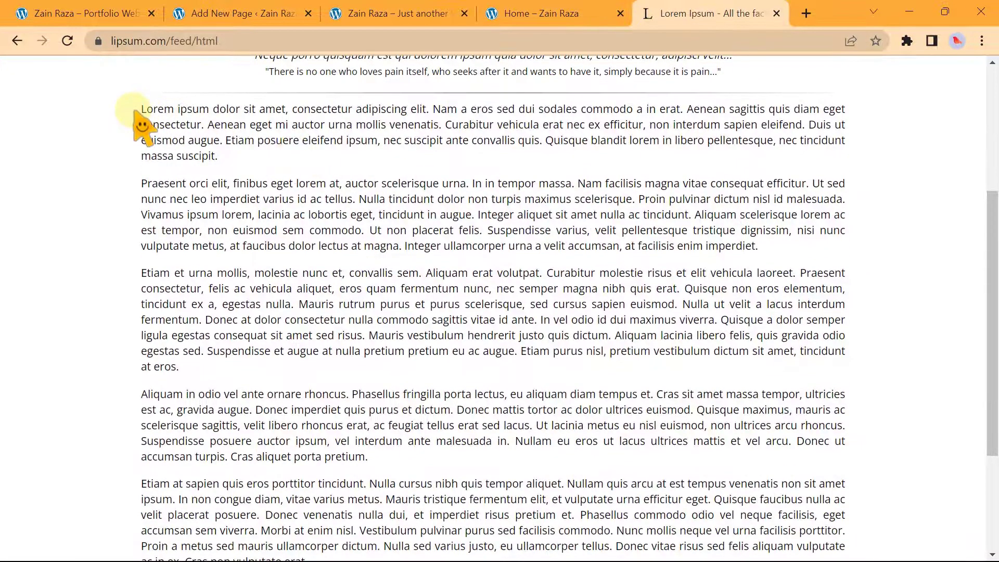
Step: Copy the first two generated Lorem Ipsum paragraphs and paste them into the empty paragraph block below the gallery in the Home page's editor
left_click_drag(133, 109, 765, 249)
scroll(11, 161, "up", 5)
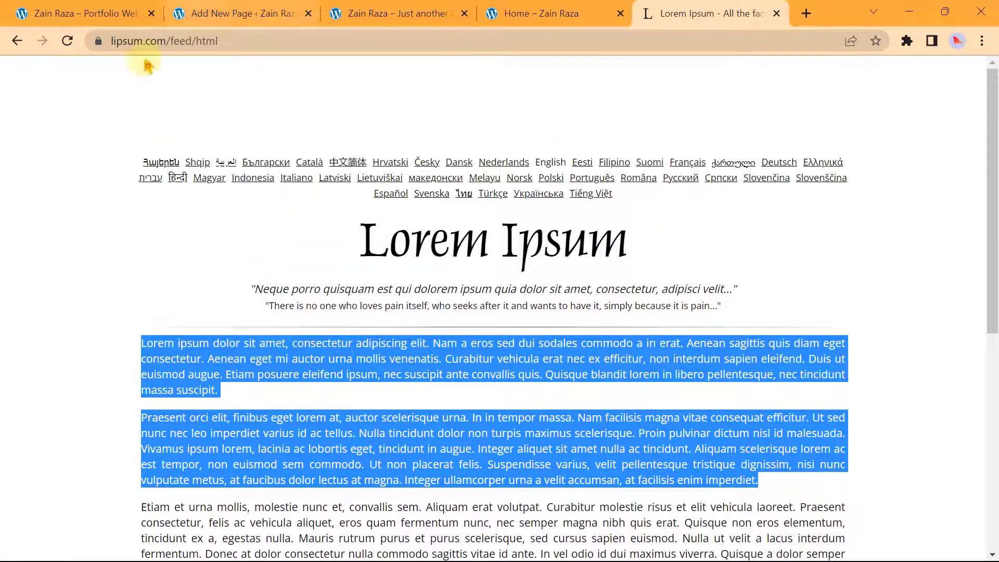
left_click(238, 7)
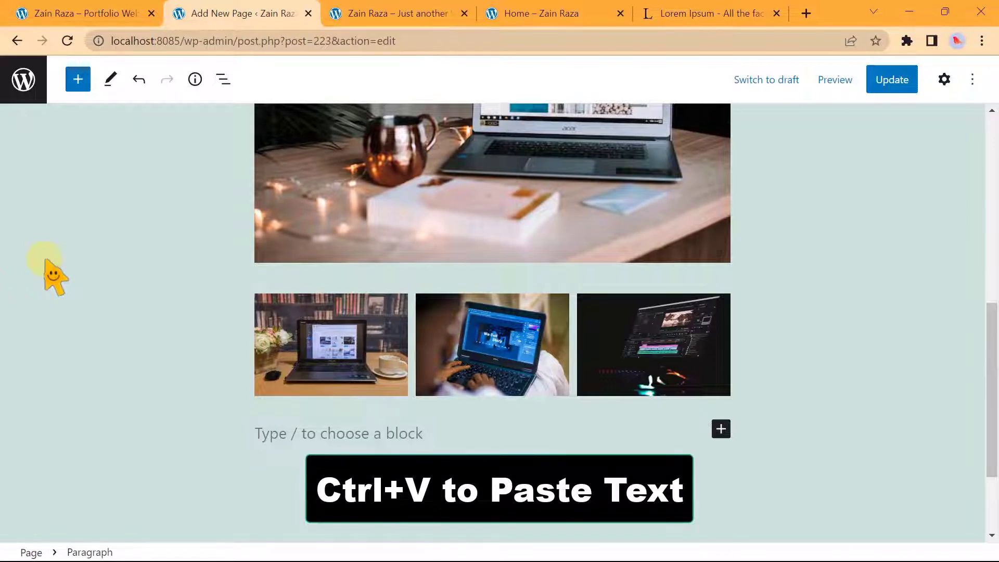
key("ctrl+v")
scroll(46, 262, "up", 5)
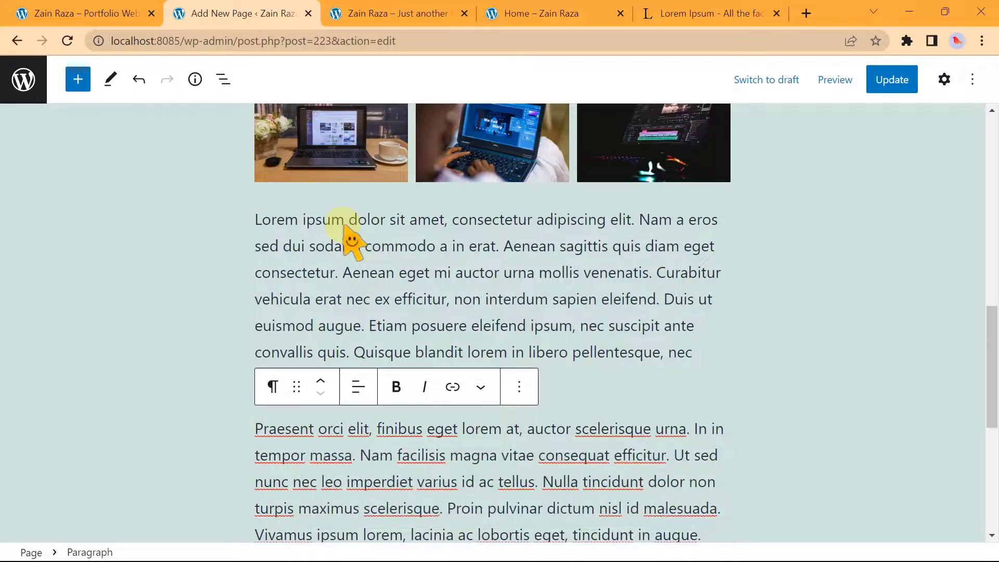
Step: Update the published Home page to save the Lorem Ipsum paragraphs added below the gallery
left_click(674, 13)
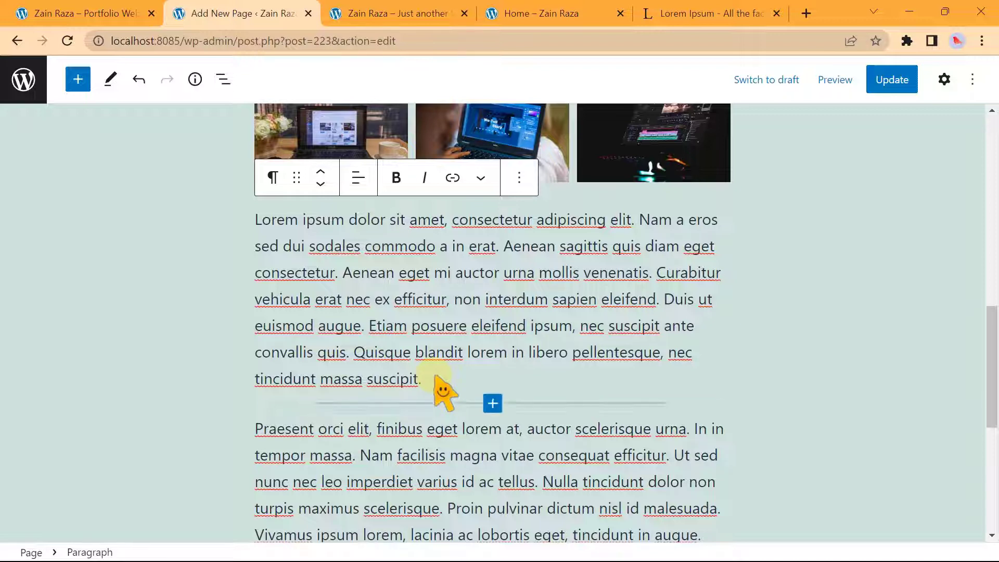
scroll(443, 393, "up", 2)
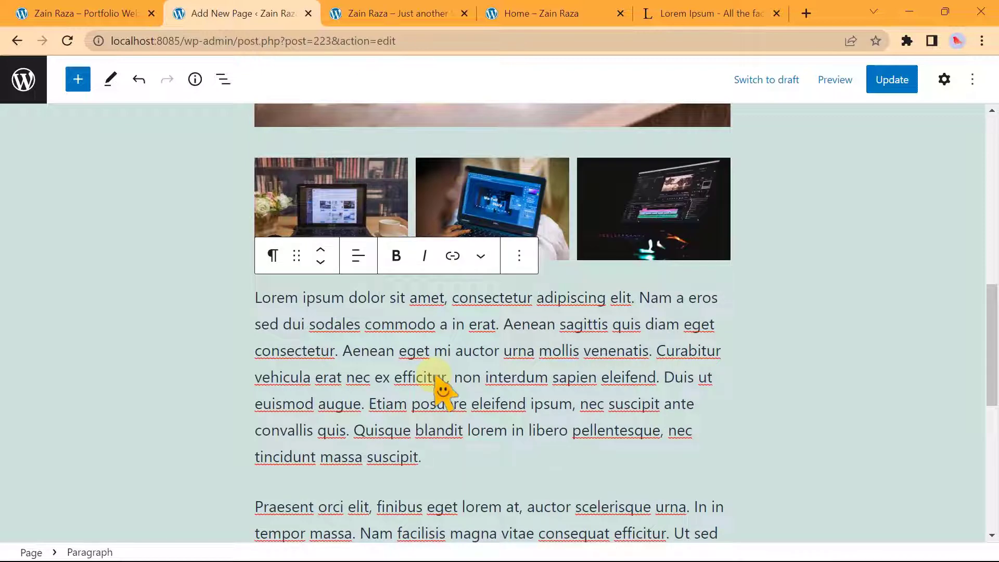
scroll(443, 393, "up", 2)
scroll(432, 385, "down", 2)
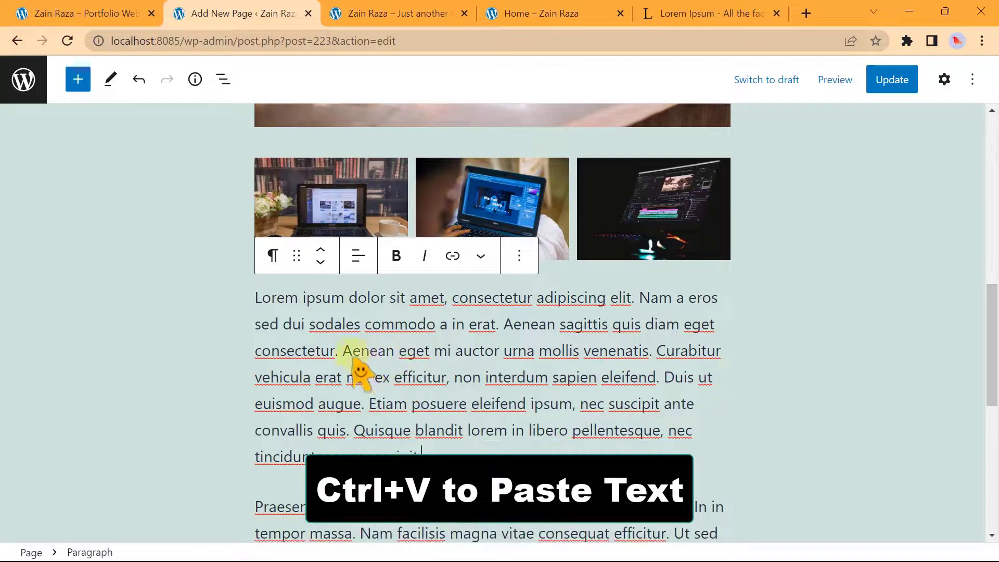
scroll(203, 244, "up", 6)
scroll(203, 245, "up", 6)
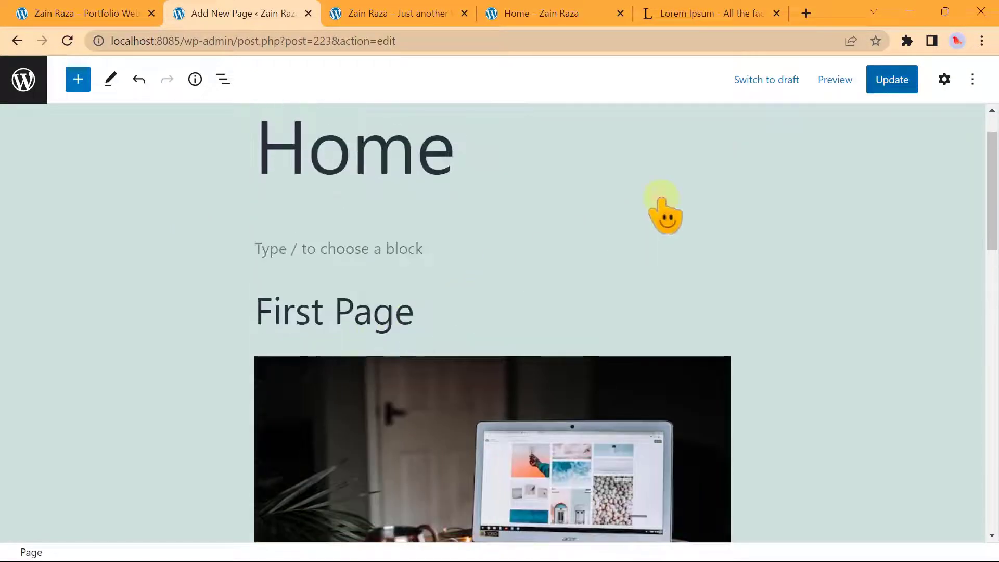
left_click(892, 83)
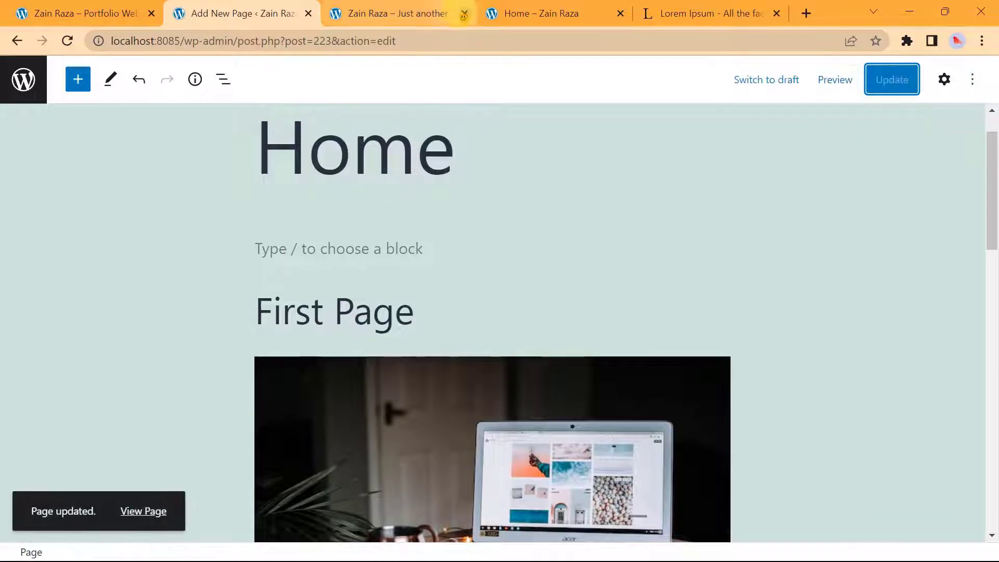
Step: Close the extra site front-page tab, reload the live Home page and review its heading, image, gallery and paragraphs
left_click(465, 13)
left_click(401, 11)
left_click(68, 41)
scroll(893, 344, "down", 3)
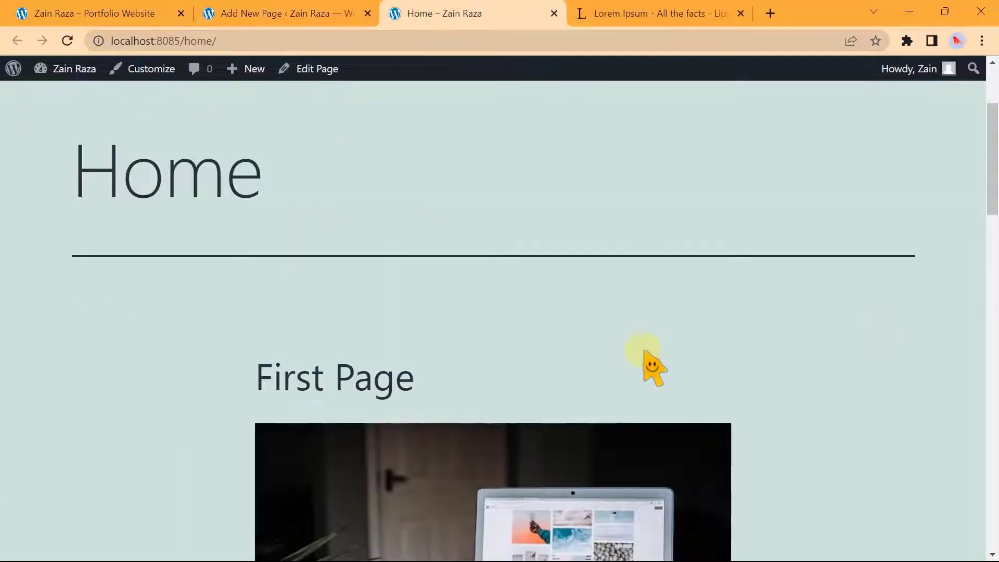
scroll(646, 354, "down", 8)
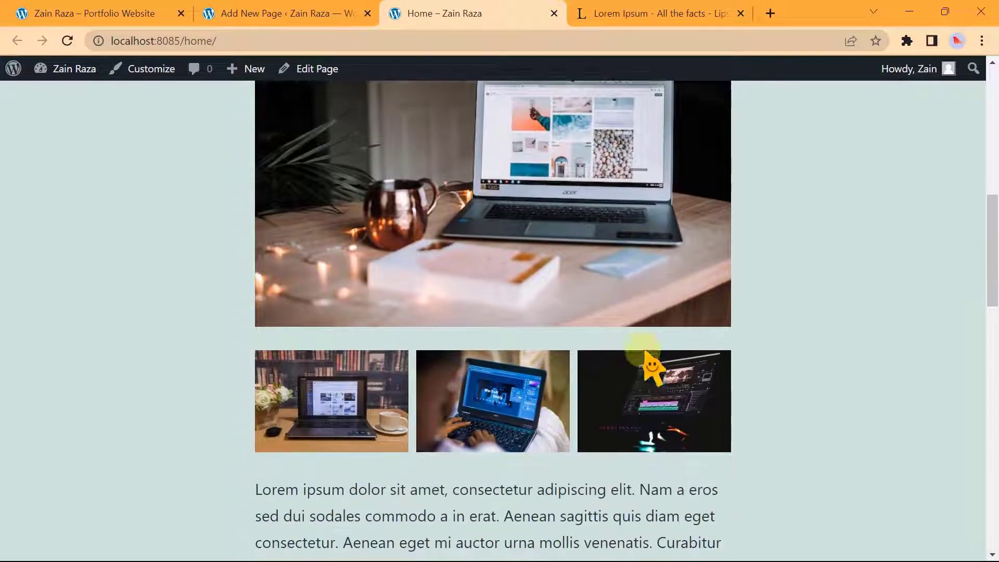
scroll(648, 365, "down", 8)
scroll(648, 364, "up", 2)
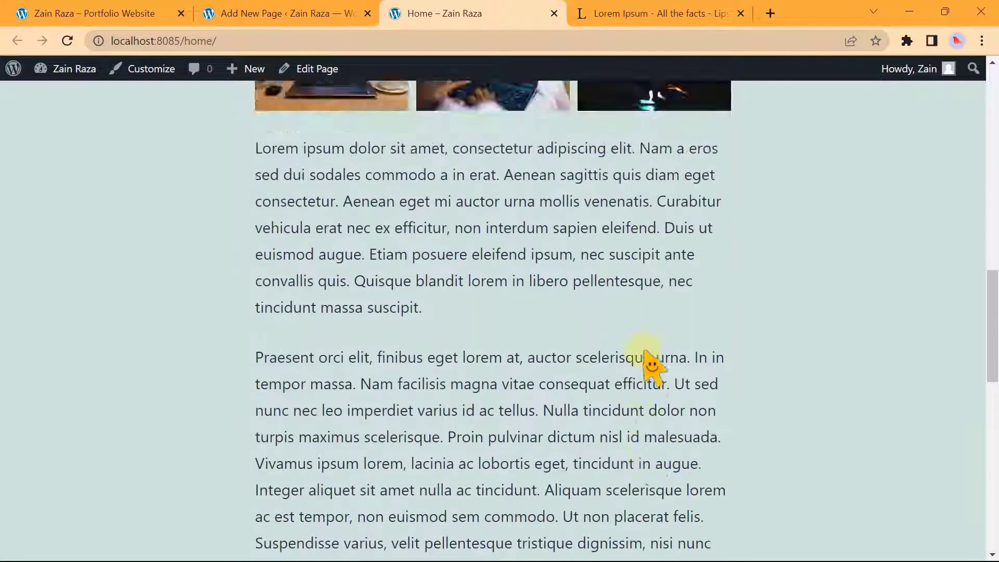
scroll(648, 364, "up", 15)
Step: Return to the Home page's editor and examine its blocks, including the block controls of the first Lorem Ipsum paragraph
left_click(323, 9)
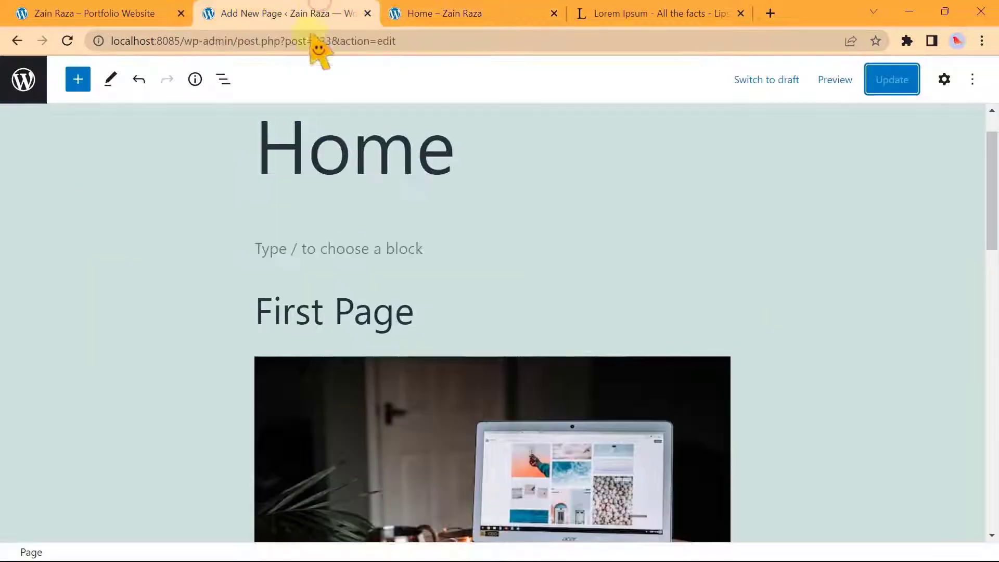
scroll(228, 322, "down", 7)
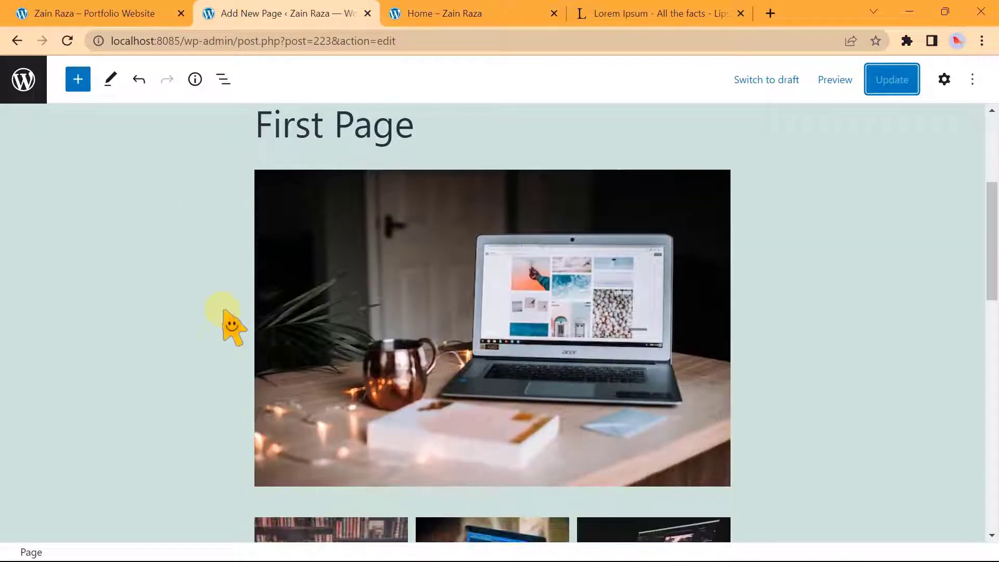
scroll(206, 411, "down", 1)
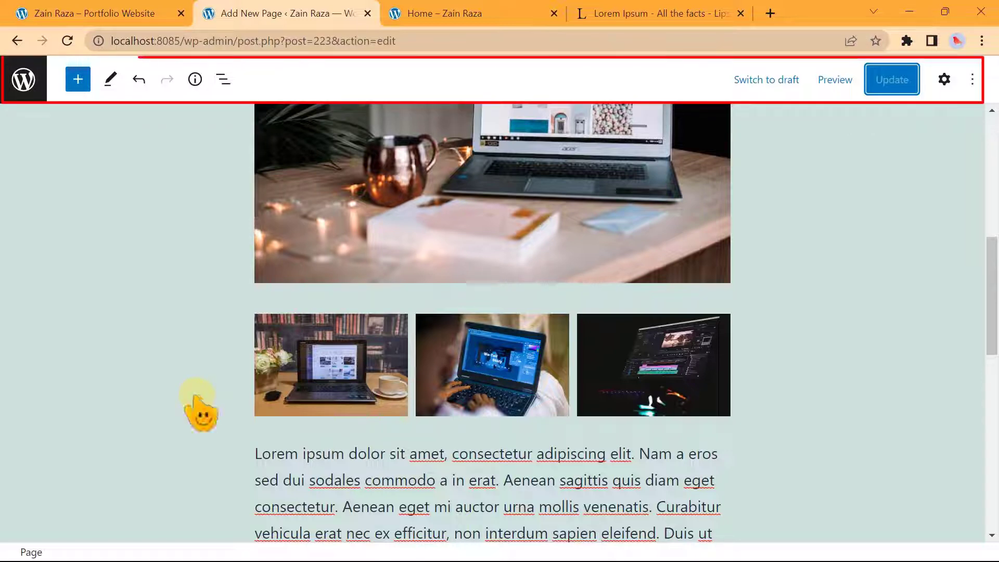
scroll(284, 408, "down", 2)
left_click(390, 395)
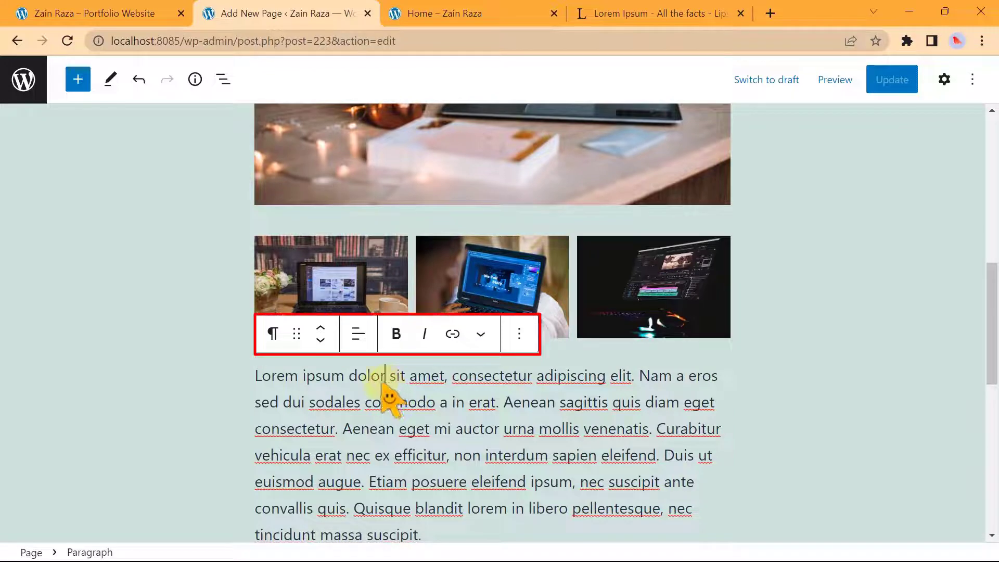
left_click(200, 356)
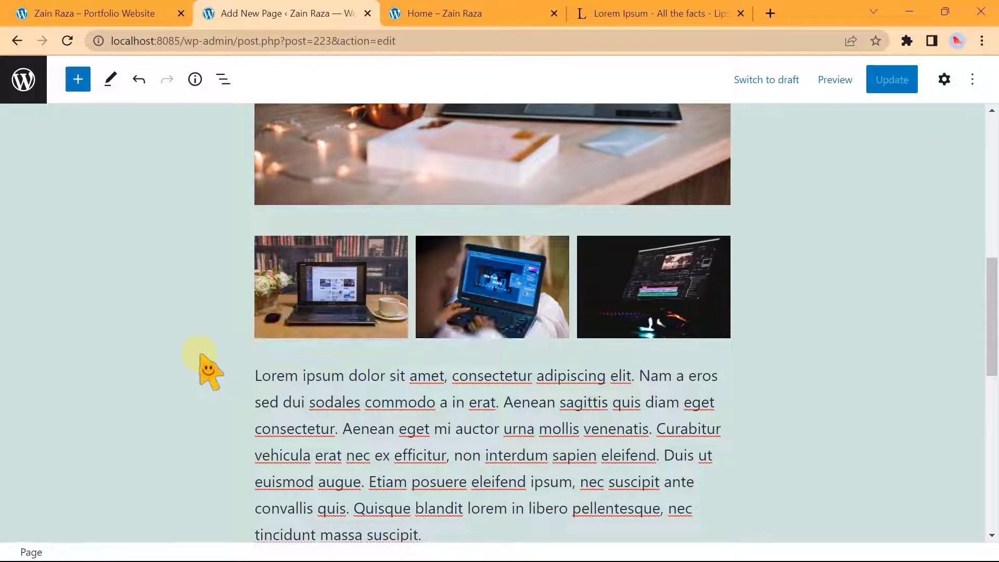
scroll(208, 370, "up", 5)
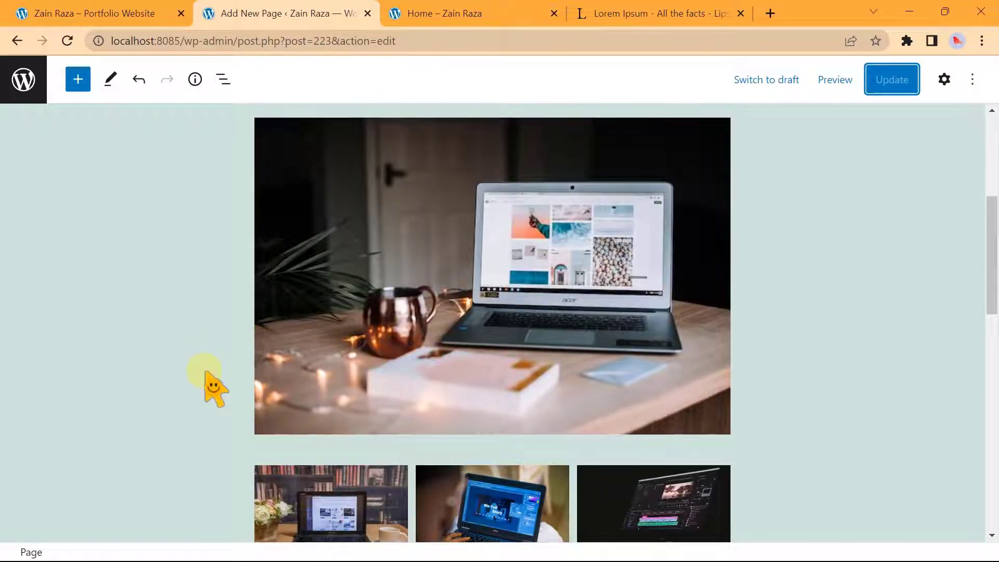